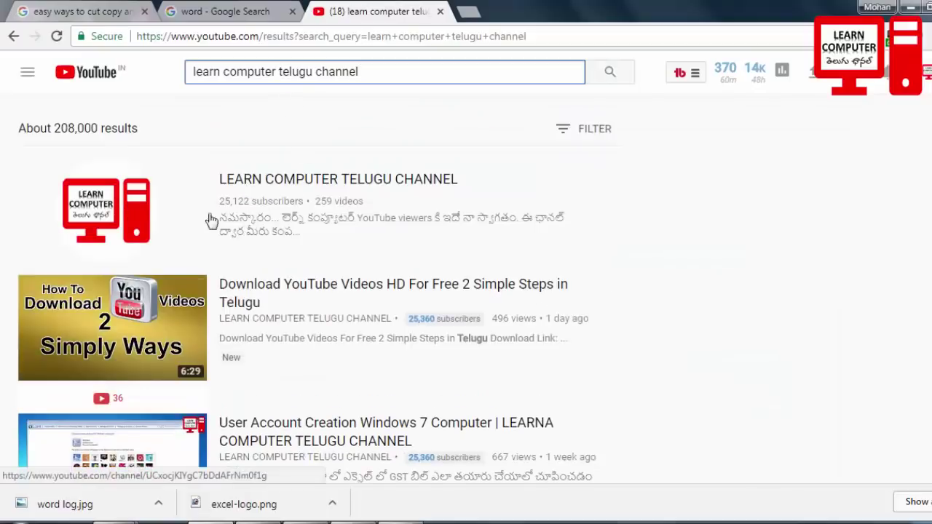
- Open the LEARN COMPUTER TELUGU CHANNEL page from the YouTube search results
{"action": "left_click", "coordinate": [298, 184]}
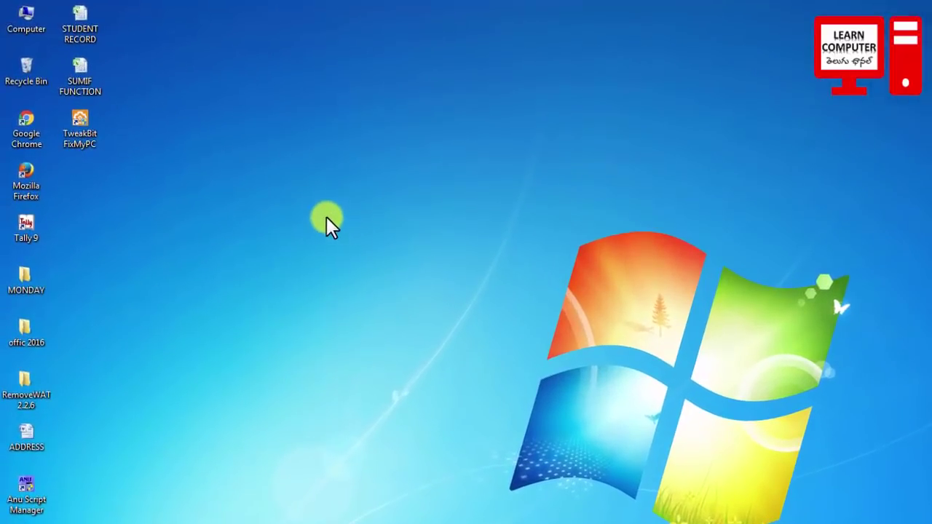
- Create a new folder on the desktop and name it with the owner's first name in lowercase
{"action": "right_click", "coordinate": [326, 217]}
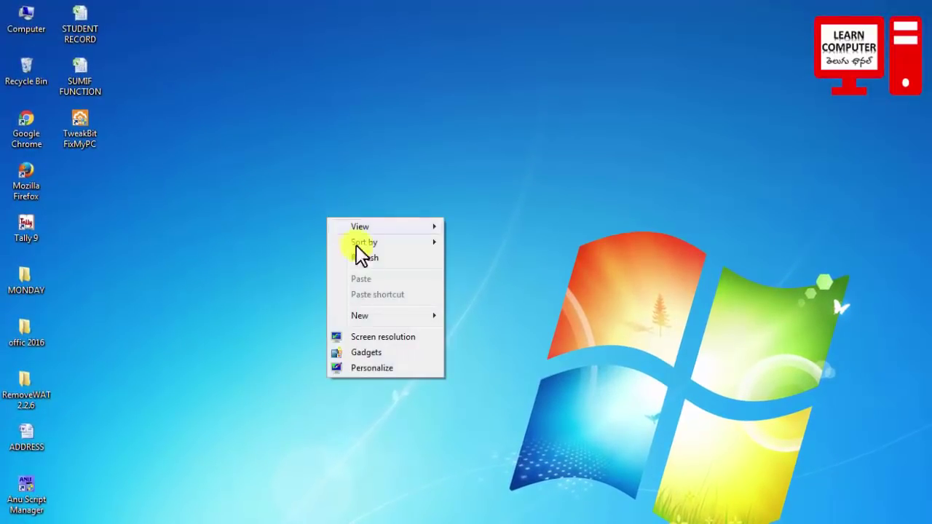
{"action": "mouse_move", "coordinate": [383, 318]}
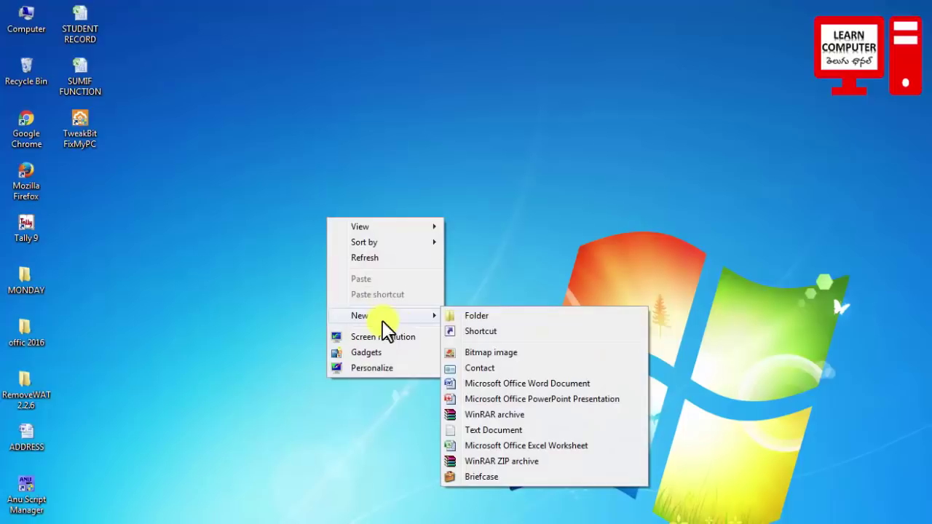
{"action": "left_click", "coordinate": [472, 318]}
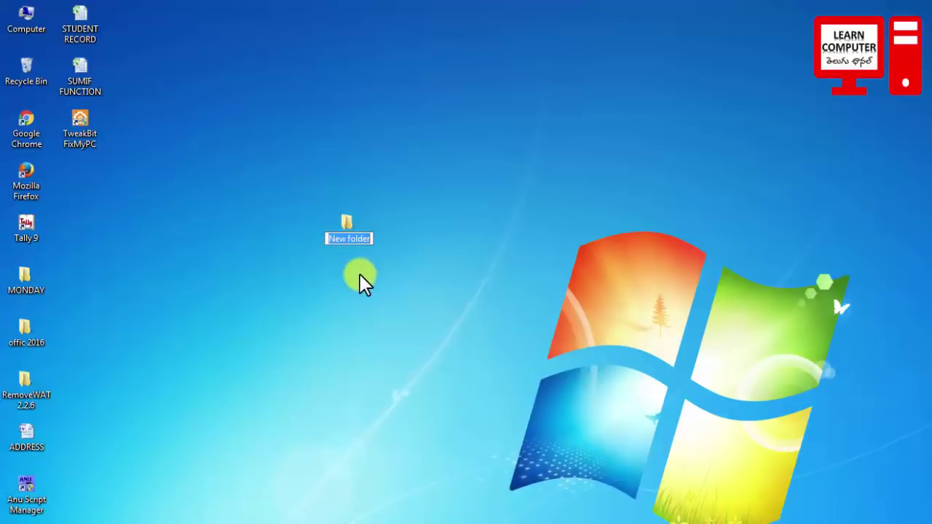
{"action": "type", "text": "mohan"}
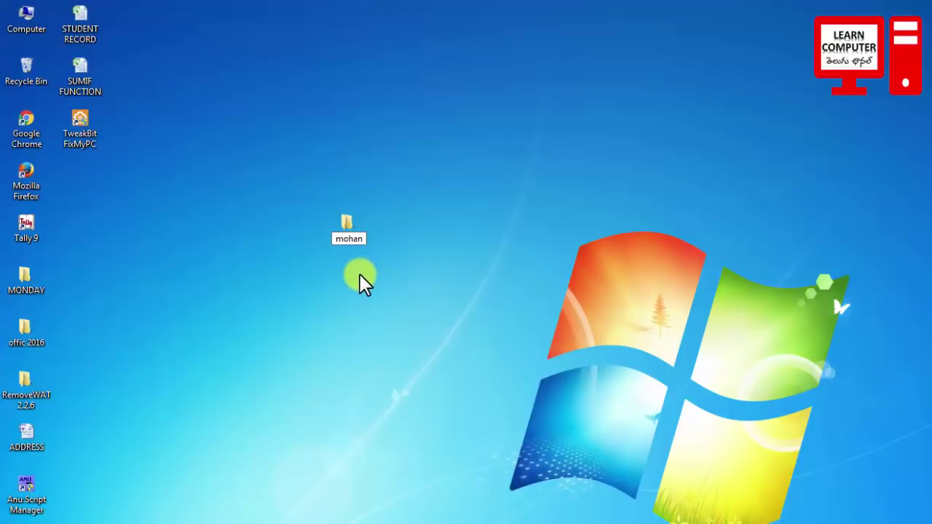
{"action": "key", "text": "Return"}
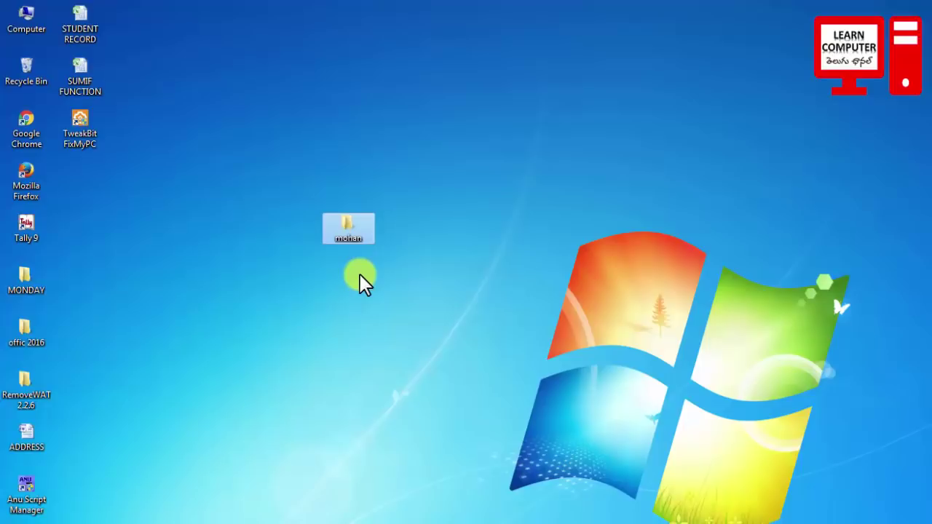
{"action": "left_click", "coordinate": [335, 265]}
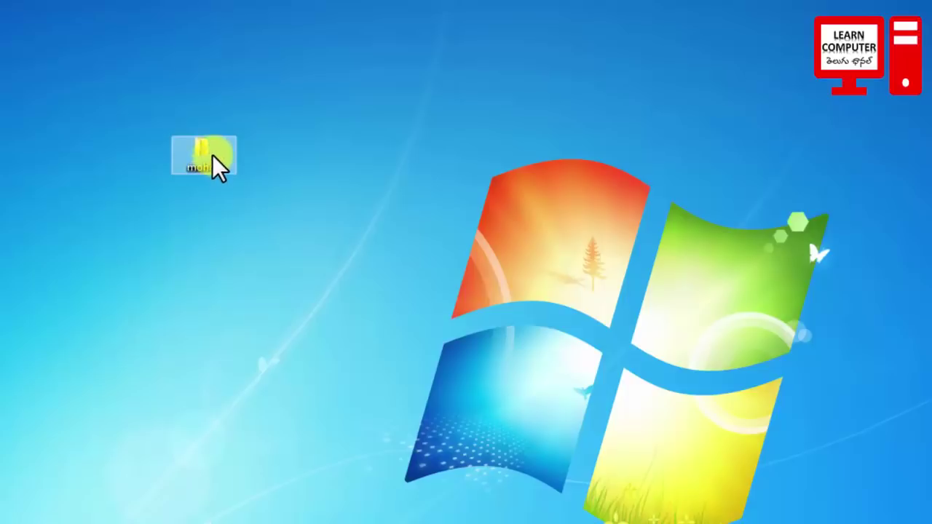
{"action": "mouse_move", "coordinate": [204, 159]}
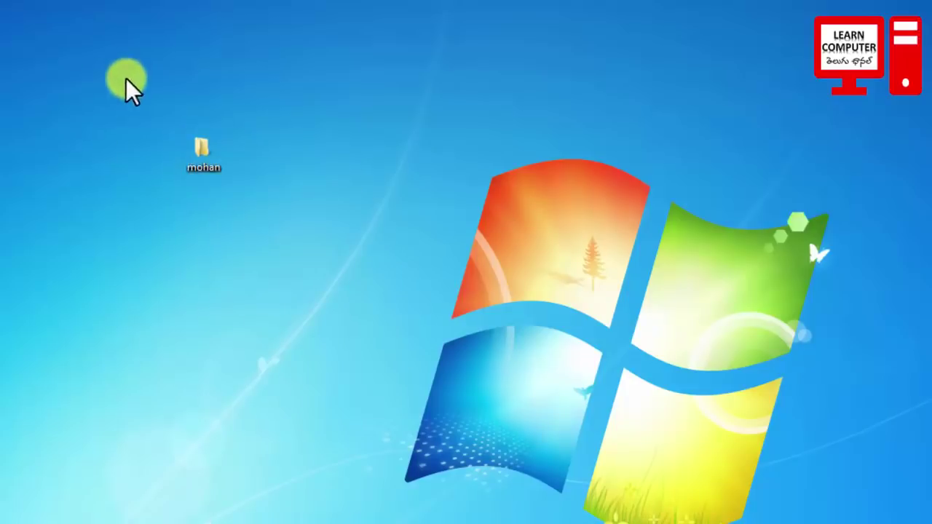
- Open Local Disk (E:) in Windows Explorer and look through its folders and files
{"action": "key", "text": "super+e"}
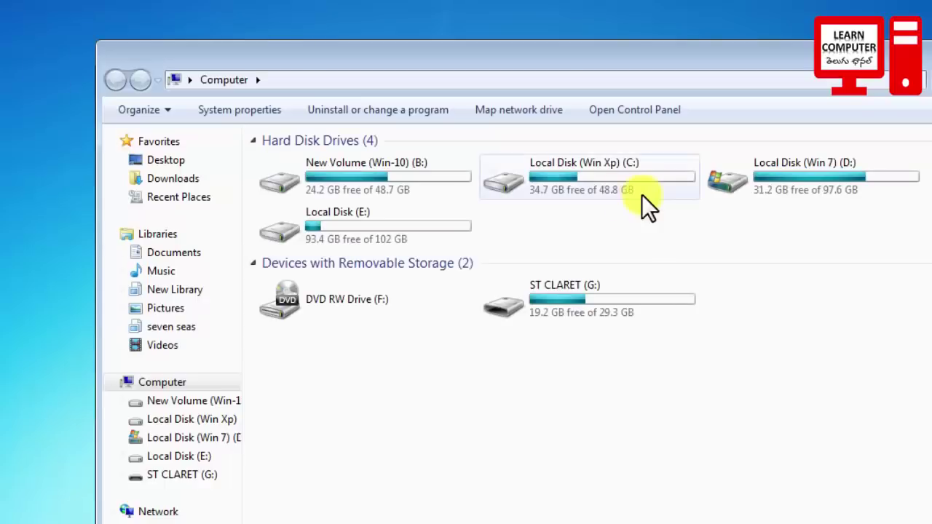
{"action": "left_click", "coordinate": [358, 216]}
{"action": "double_click", "coordinate": [358, 217]}
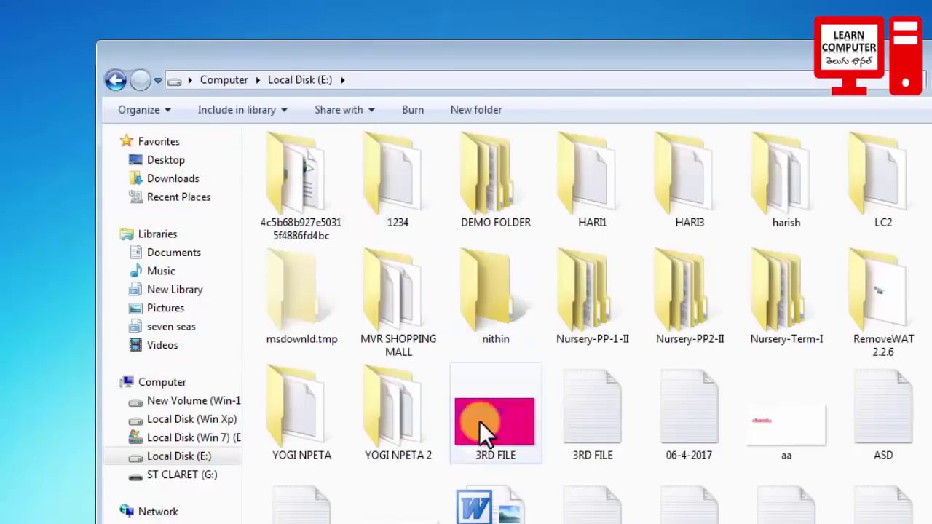
{"action": "scroll", "coordinate": [483, 433], "scroll_direction": "down", "scroll_amount": 3}
{"action": "scroll", "coordinate": [441, 426], "scroll_direction": "up", "scroll_amount": 3}
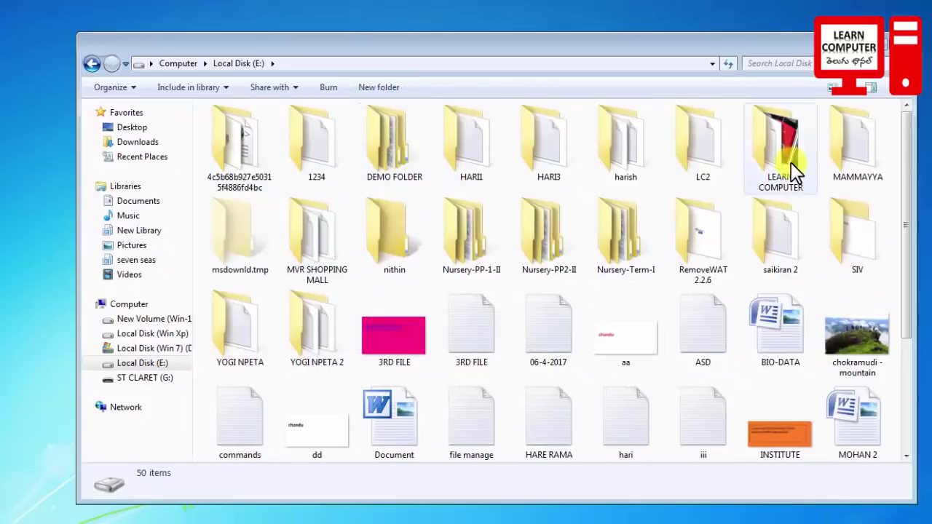
{"action": "scroll", "coordinate": [600, 293], "scroll_direction": "down", "scroll_amount": 3}
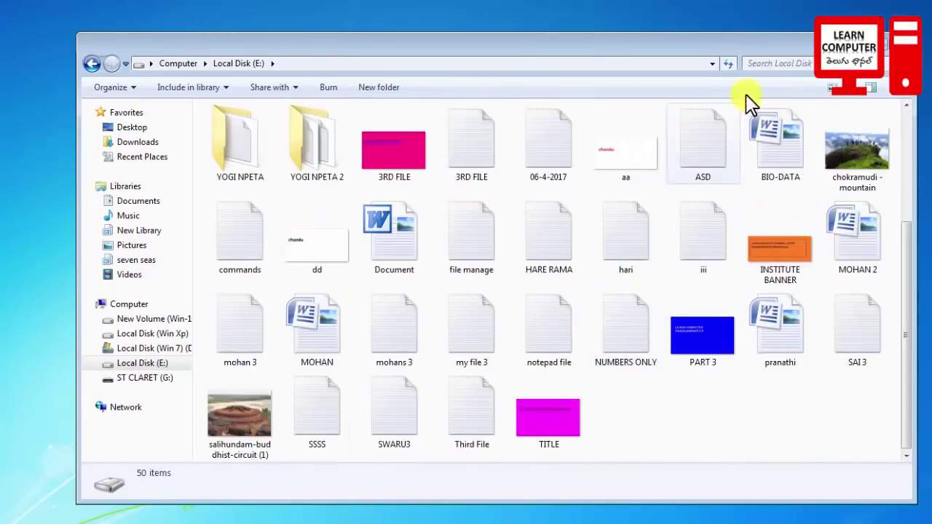
- Display the contents of drive E: as tiles and maximize the Explorer window
{"action": "left_click", "coordinate": [832, 89]}
{"action": "left_click", "coordinate": [833, 90]}
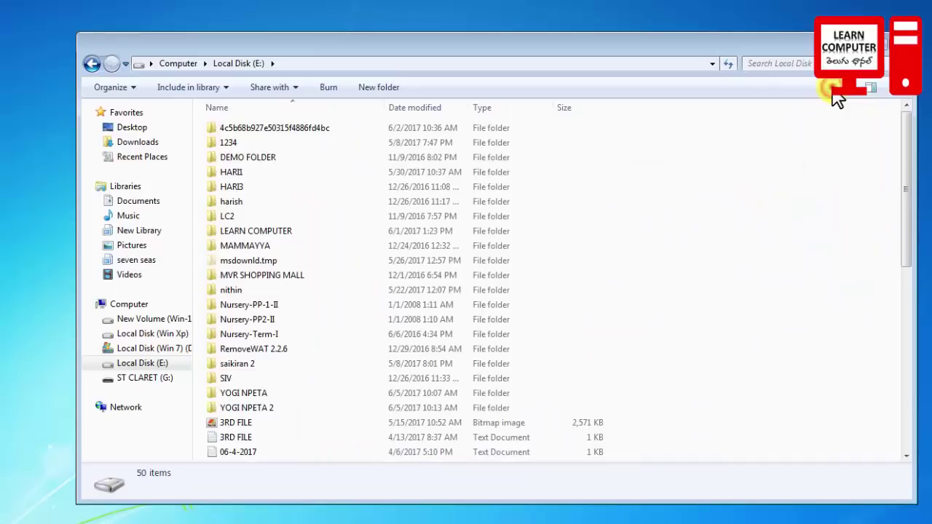
{"action": "left_click", "coordinate": [834, 90]}
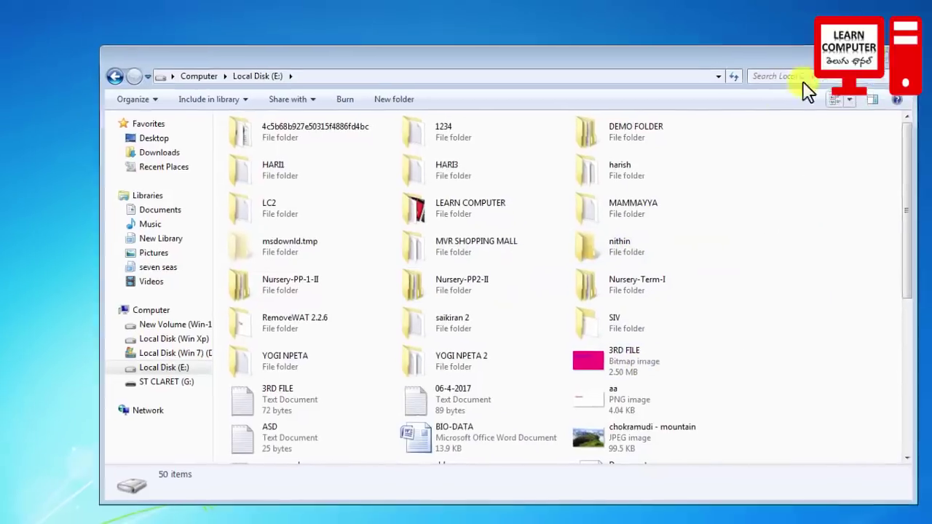
{"action": "left_click", "coordinate": [885, 40]}
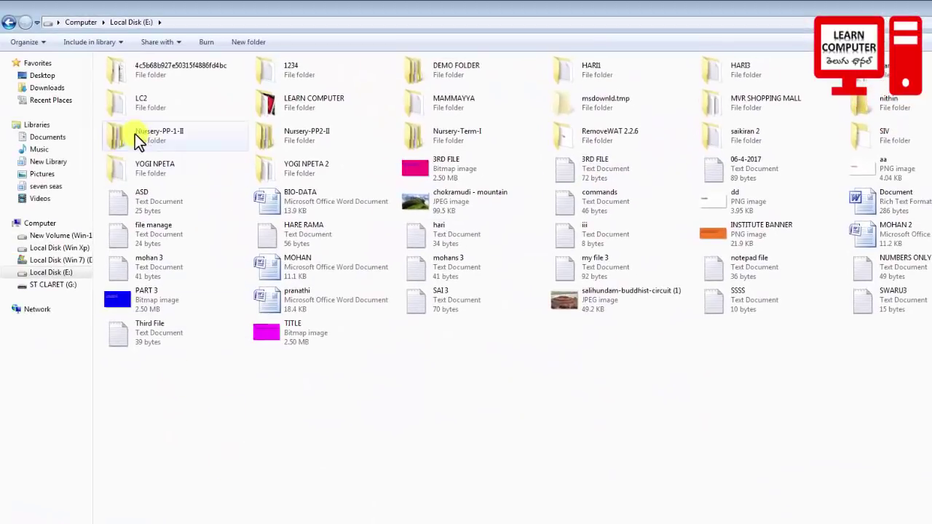
- Create a new folder on drive E: named with the owner's lowercase first name followed directly by 2
{"action": "left_click", "coordinate": [239, 42]}
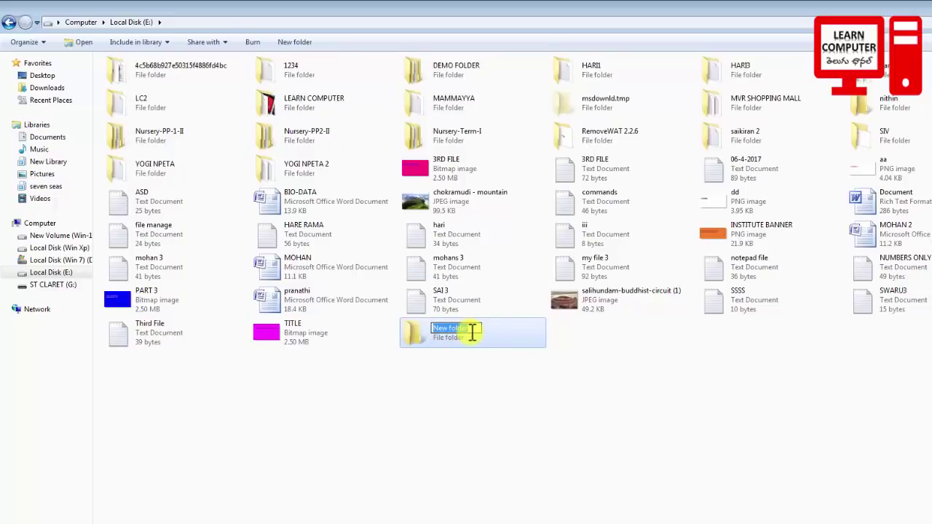
{"action": "type", "text": "mohan"}
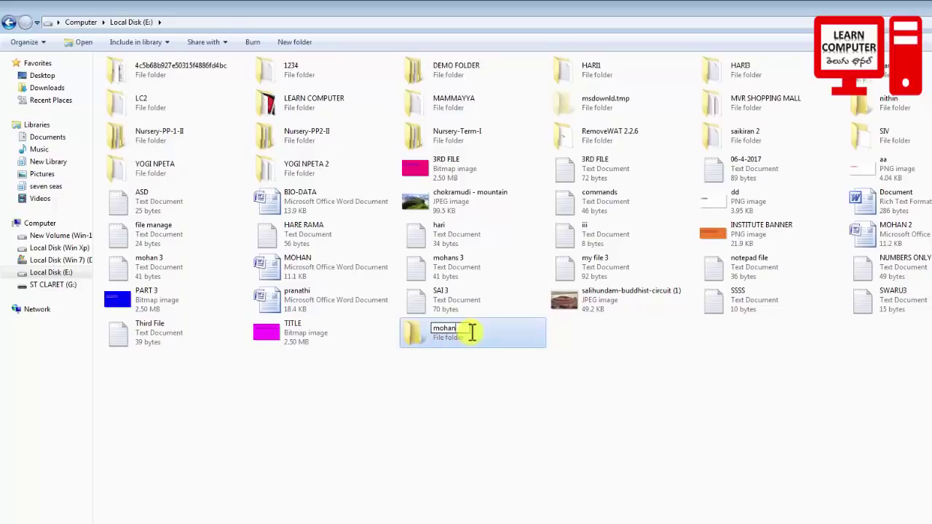
{"action": "type", "text": "2"}
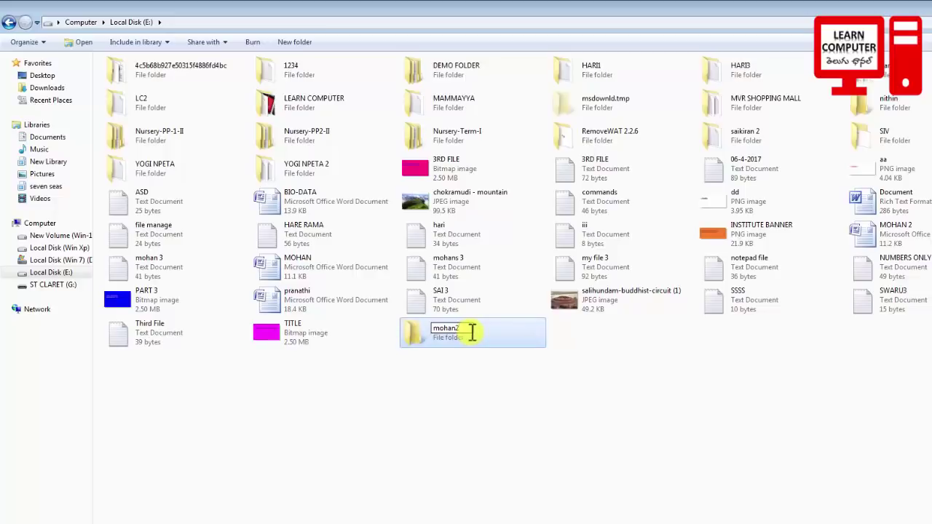
{"action": "key", "text": "Return"}
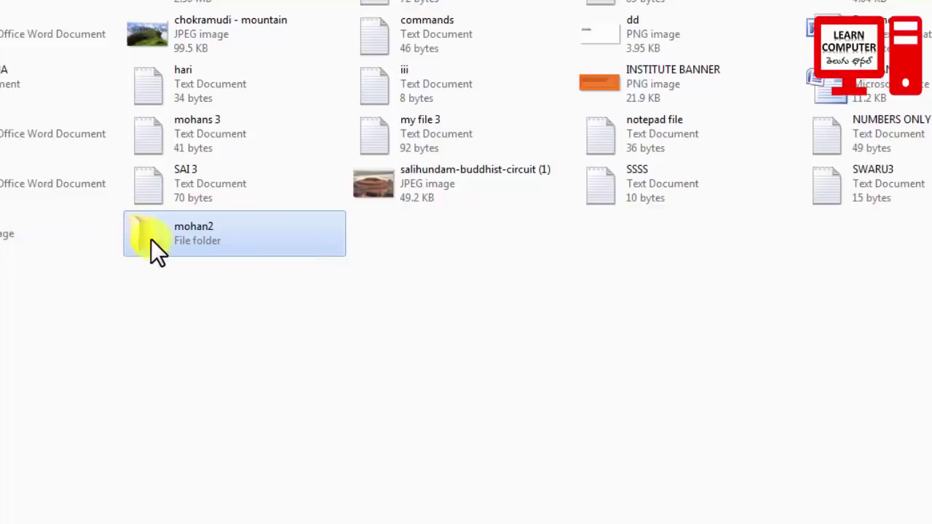
- Change the new E: folder's icon to the globe with a mouse from SHELL32.dll and apply it
{"action": "right_click", "coordinate": [159, 231]}
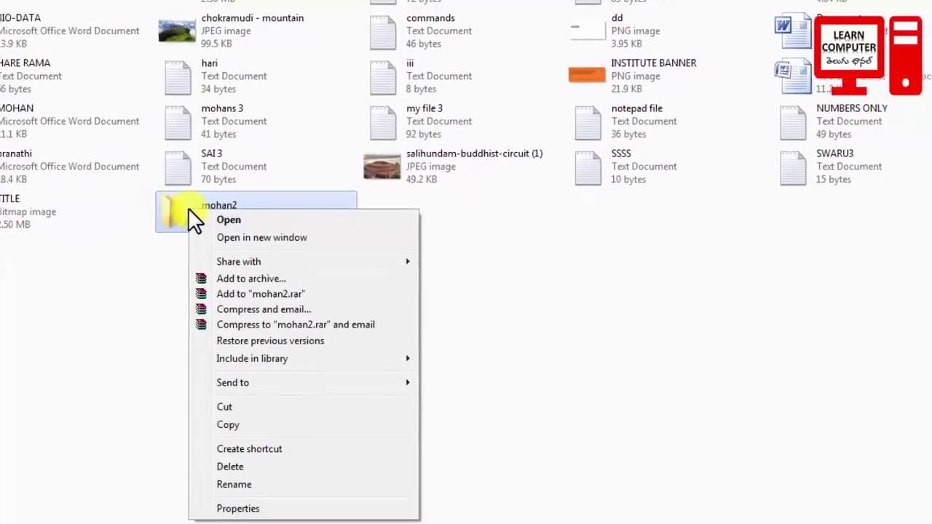
{"action": "left_click", "coordinate": [238, 509]}
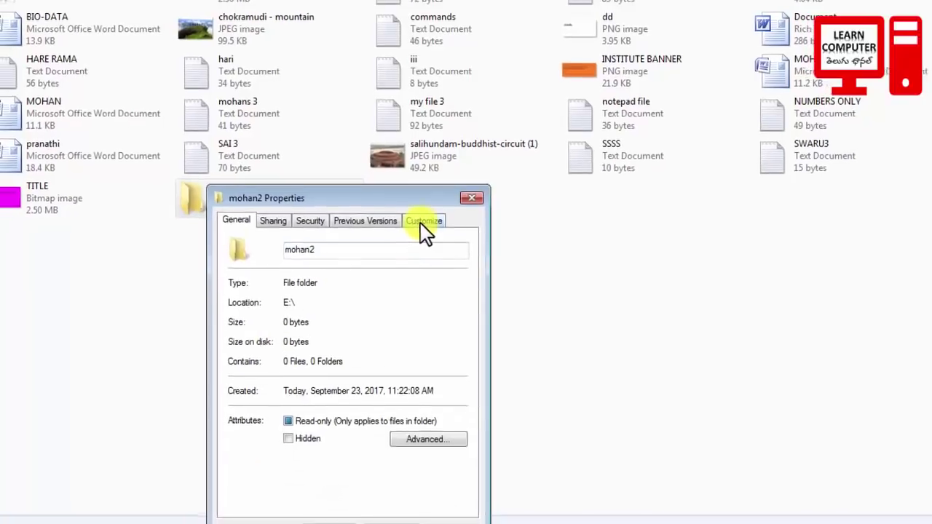
{"action": "left_click", "coordinate": [422, 220]}
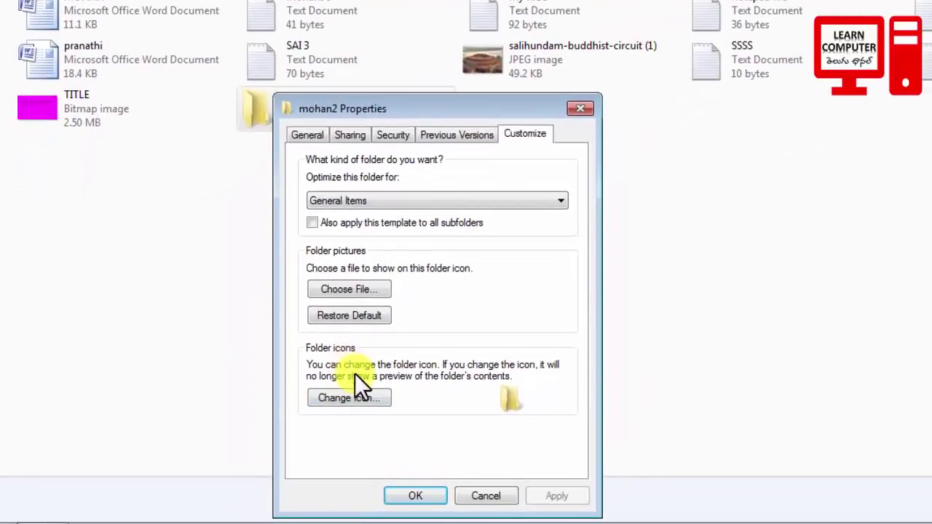
{"action": "left_click", "coordinate": [350, 397]}
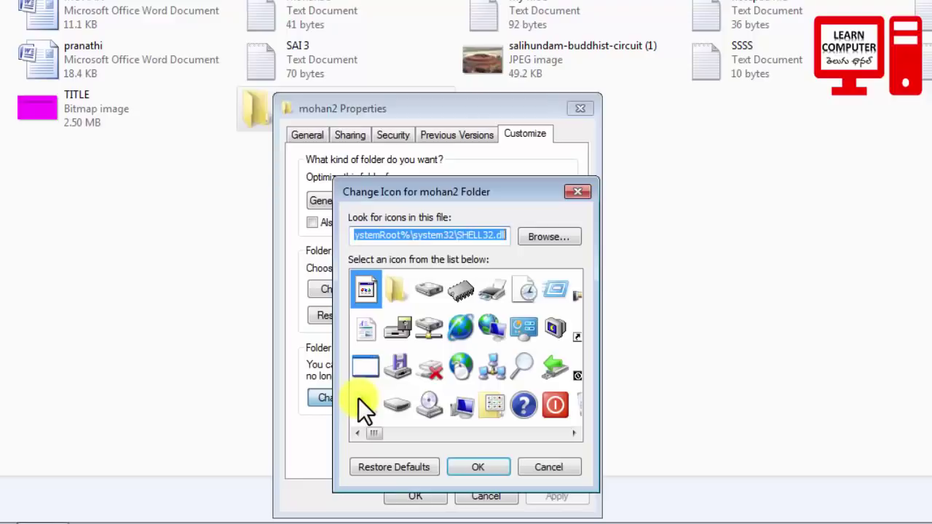
{"action": "mouse_move", "coordinate": [375, 433]}
{"action": "left_mouse_down"}
{"action": "mouse_move", "coordinate": [493, 438]}
{"action": "mouse_move", "coordinate": [372, 429]}
{"action": "left_mouse_up"}
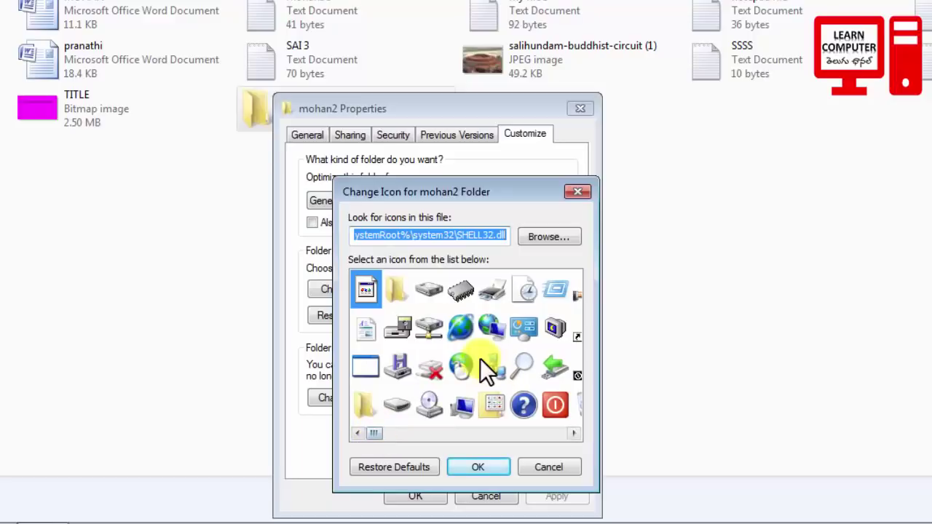
{"action": "left_click", "coordinate": [457, 369]}
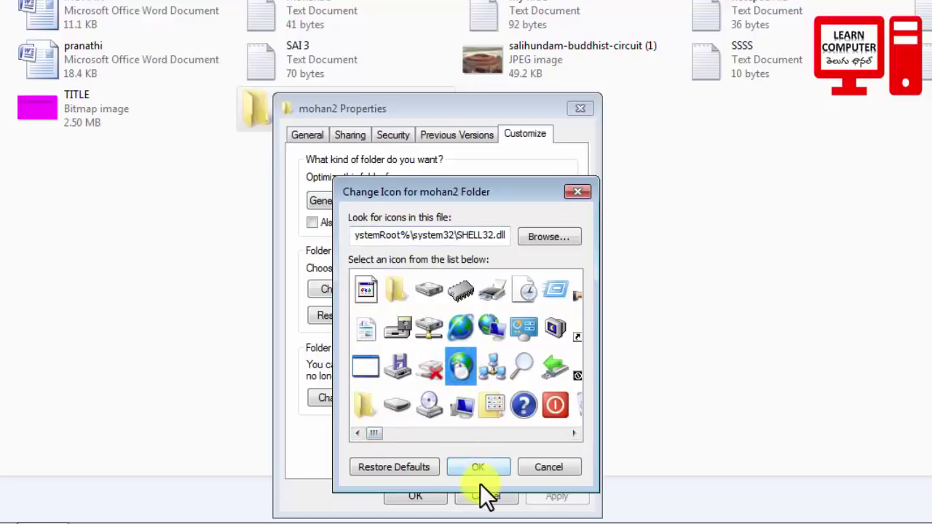
{"action": "left_click", "coordinate": [471, 470]}
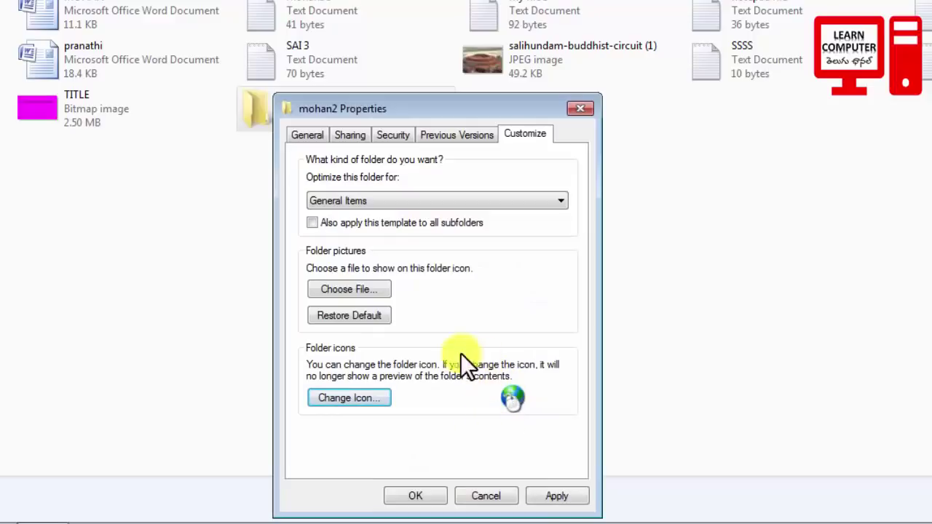
{"action": "left_click", "coordinate": [548, 496]}
{"action": "left_click", "coordinate": [416, 495]}
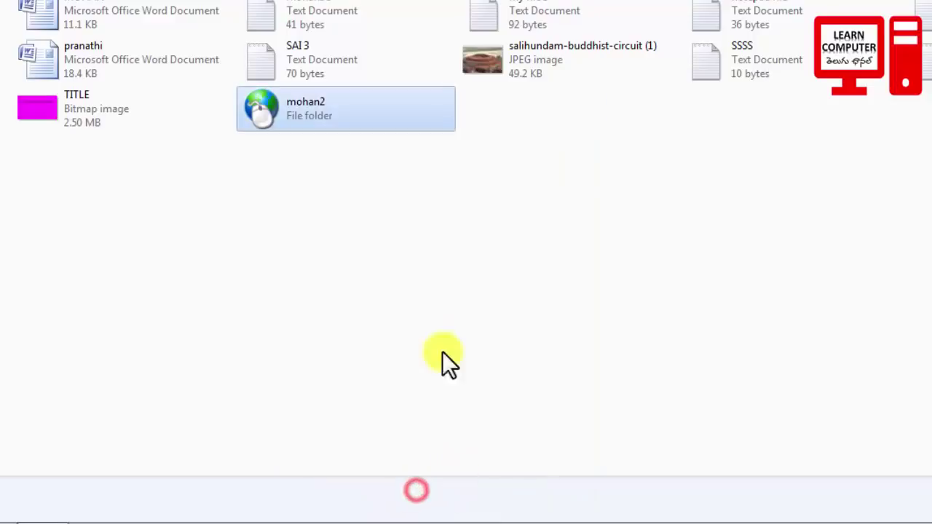
{"action": "left_click", "coordinate": [306, 182]}
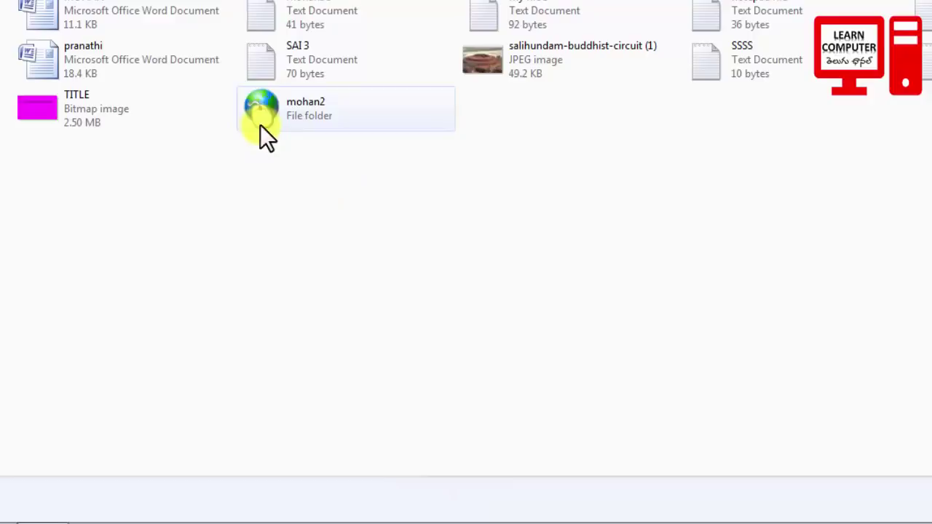
- Change the same folder's icon to the SHELL32.dll drive with a green arrow and confirm its properties
{"action": "right_click", "coordinate": [301, 108]}
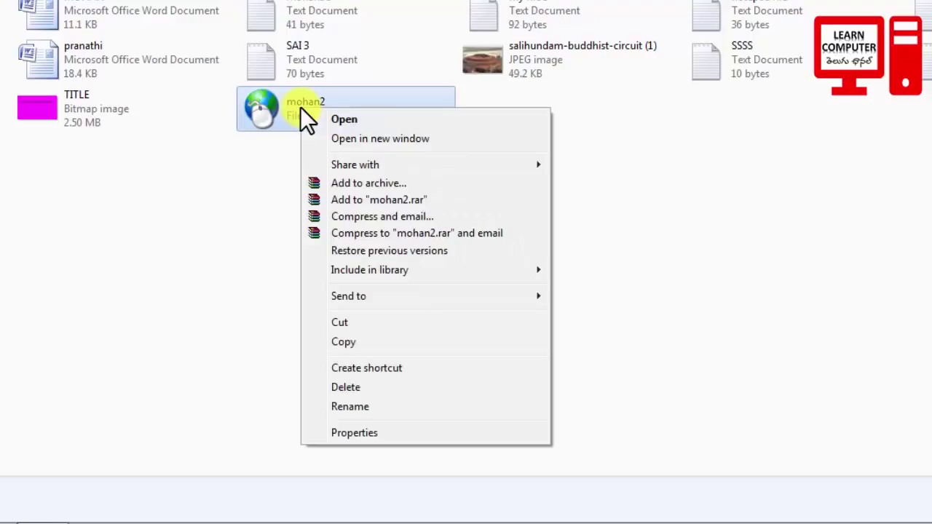
{"action": "left_click", "coordinate": [354, 432]}
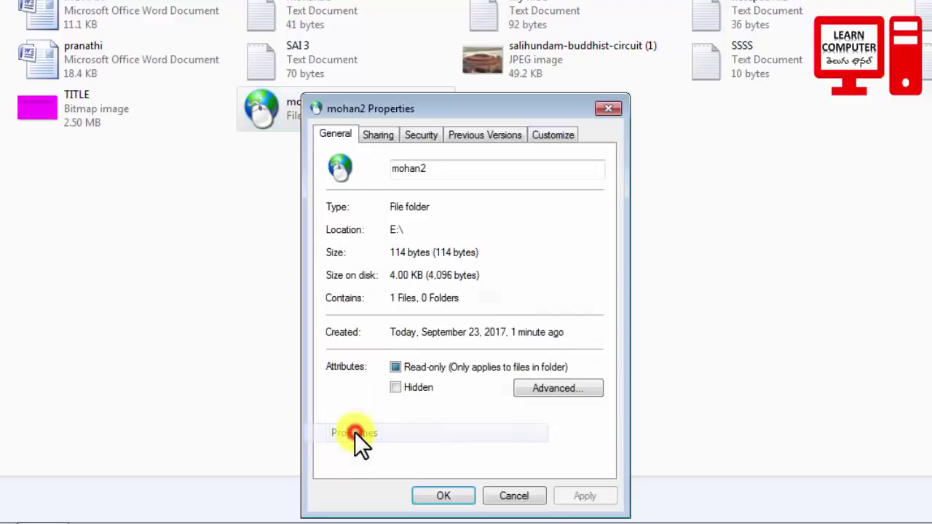
{"action": "left_click", "coordinate": [549, 135]}
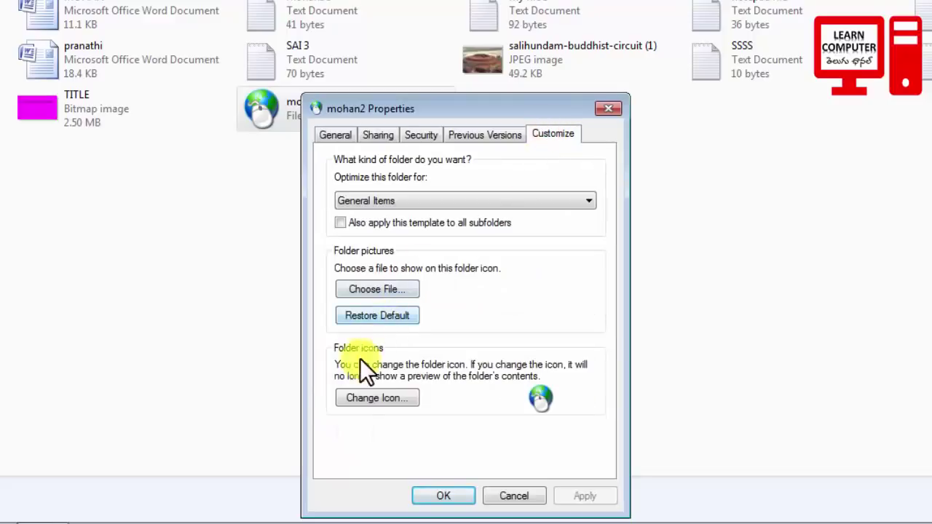
{"action": "left_click", "coordinate": [358, 396]}
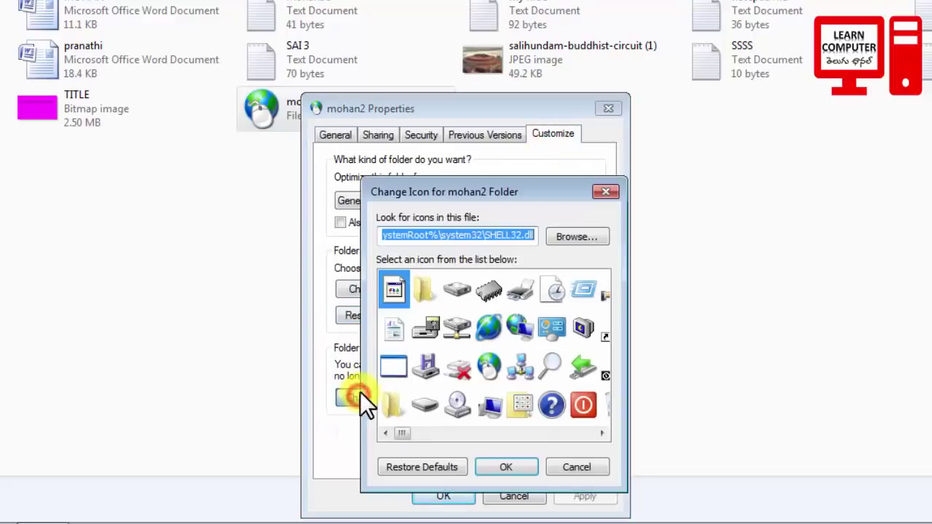
{"action": "left_click", "coordinate": [490, 415]}
{"action": "left_click", "coordinate": [583, 366]}
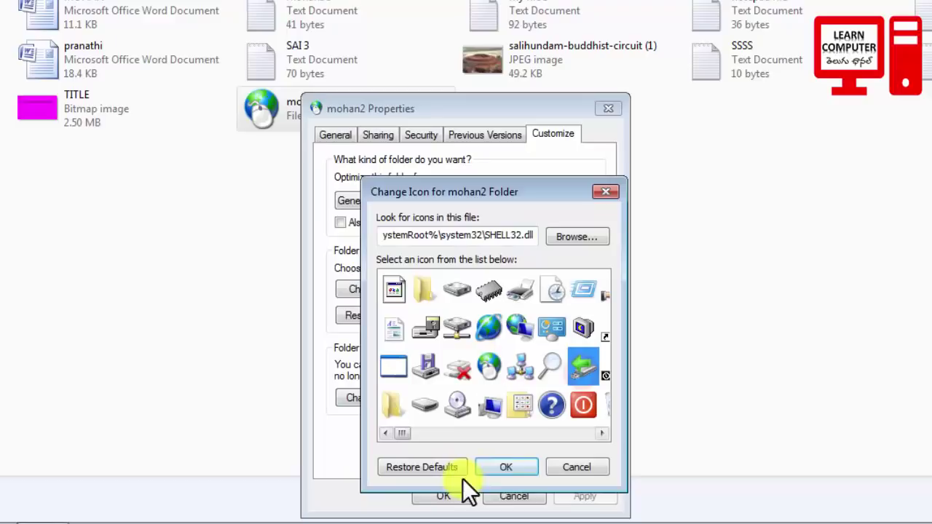
{"action": "left_click", "coordinate": [506, 468]}
{"action": "left_click", "coordinate": [439, 497]}
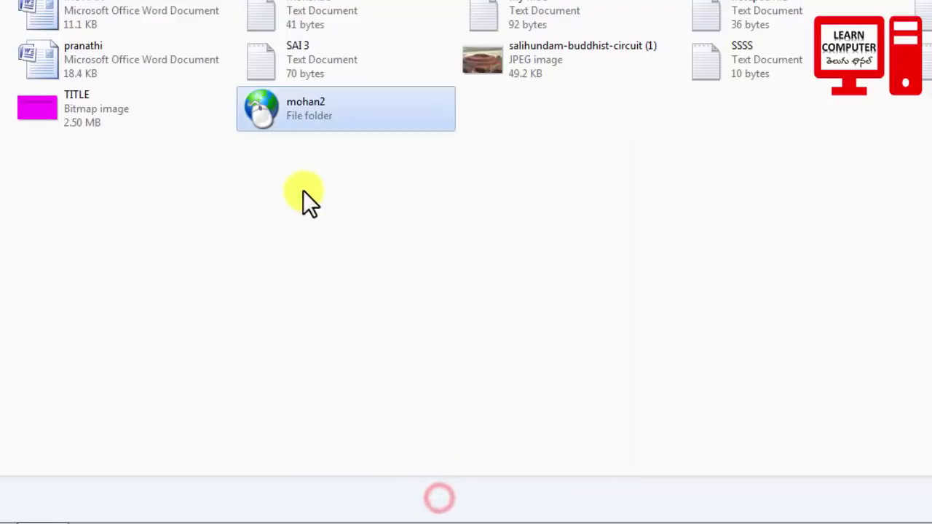
{"action": "left_click", "coordinate": [285, 166]}
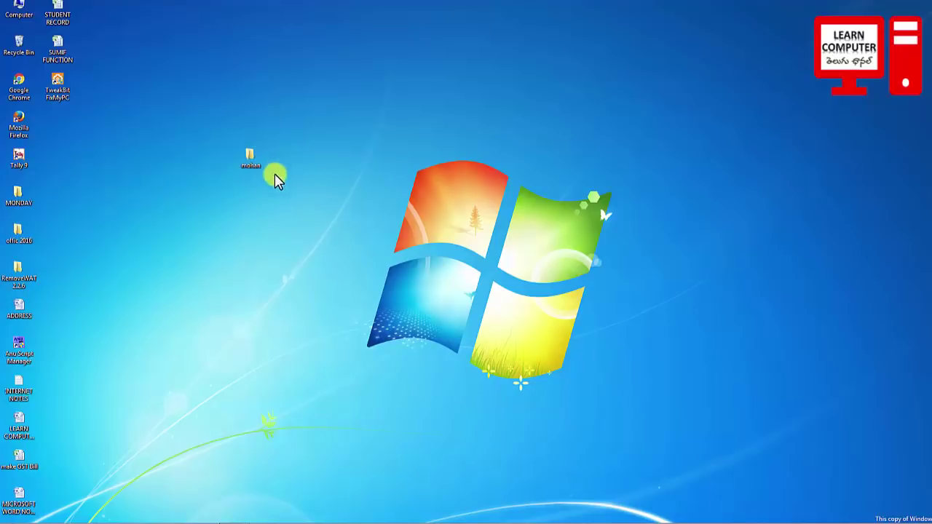
- Switch the desktop to large icons and select the folder named after its owner
{"action": "right_click", "coordinate": [352, 194]}
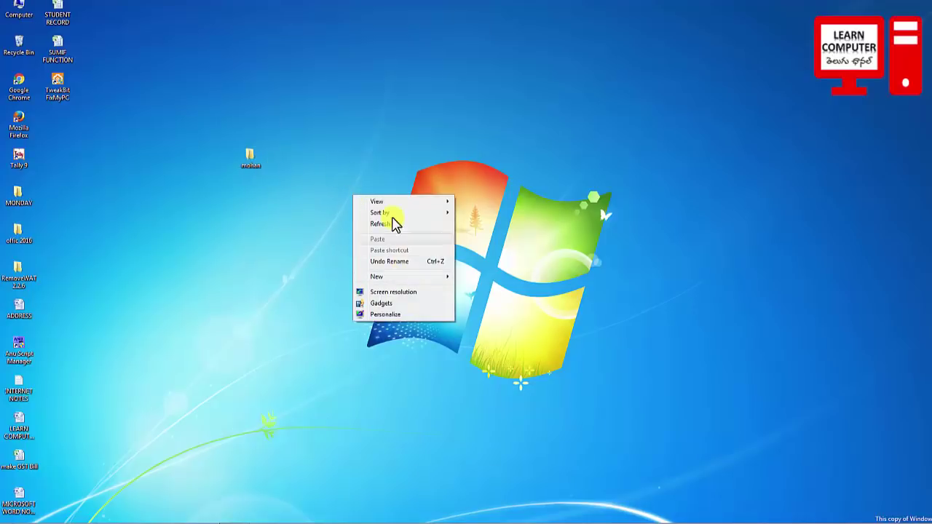
{"action": "mouse_move", "coordinate": [430, 201]}
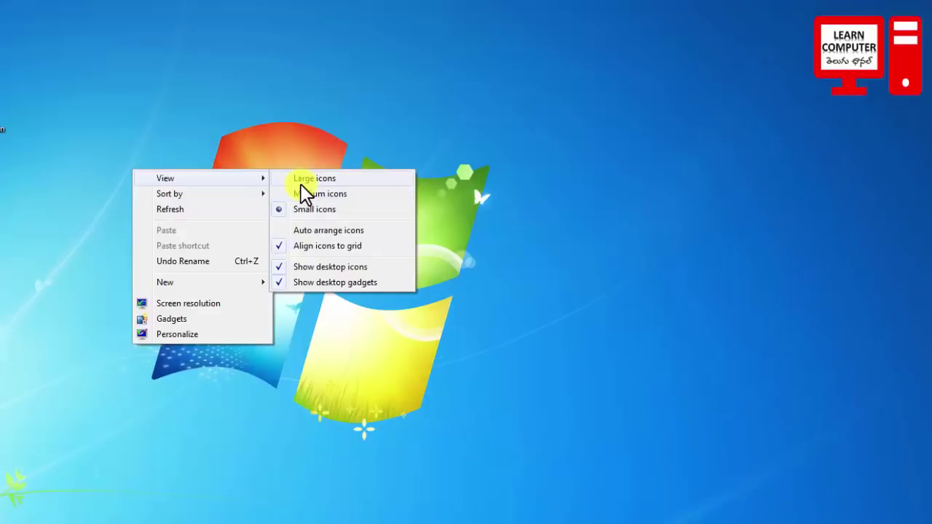
{"action": "left_click", "coordinate": [474, 203]}
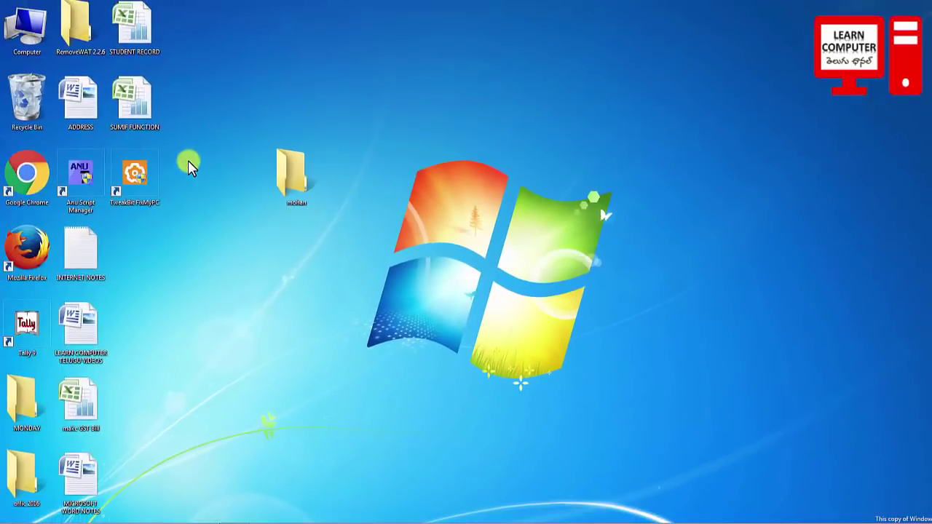
{"action": "left_click", "coordinate": [298, 185]}
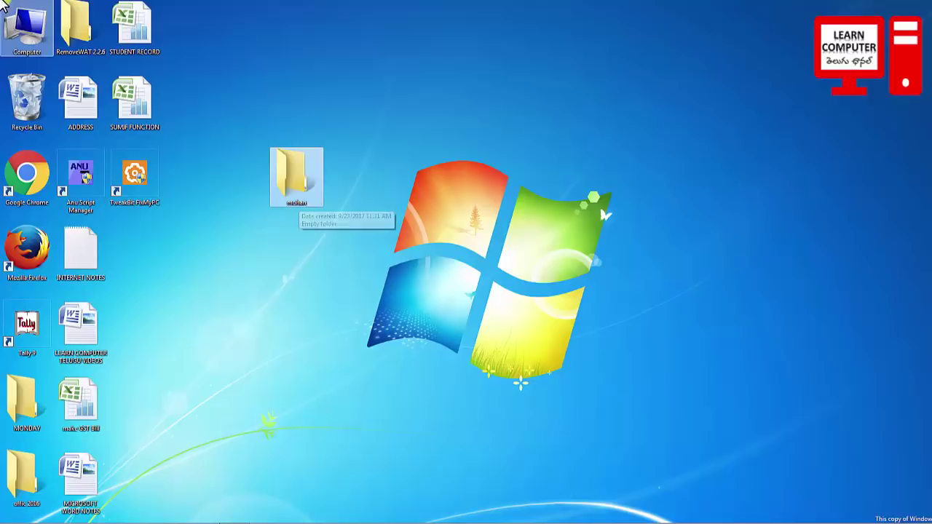
- Open the removable drive ST CLARET (G:), preview the JPEG portrait stored there, and close the preview
{"action": "double_click", "coordinate": [25, 22]}
{"action": "double_click", "coordinate": [270, 110]}
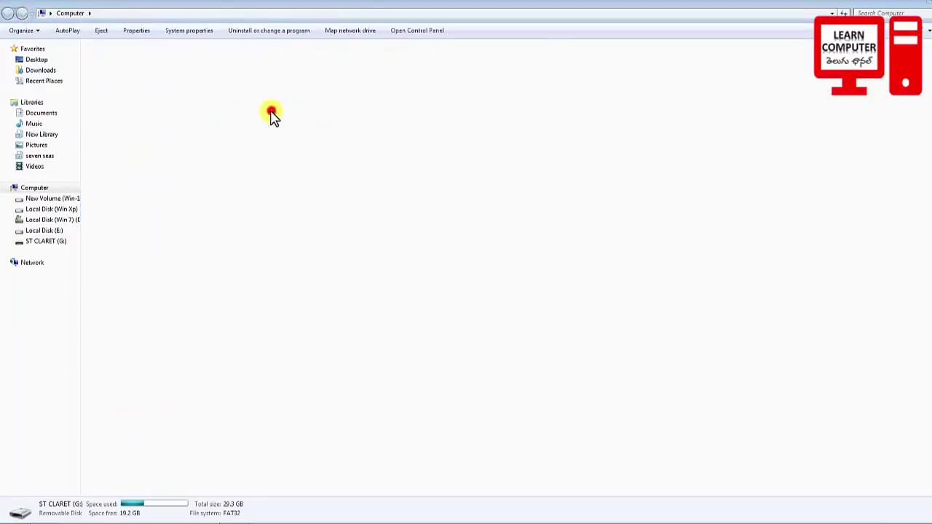
{"action": "double_click", "coordinate": [111, 135]}
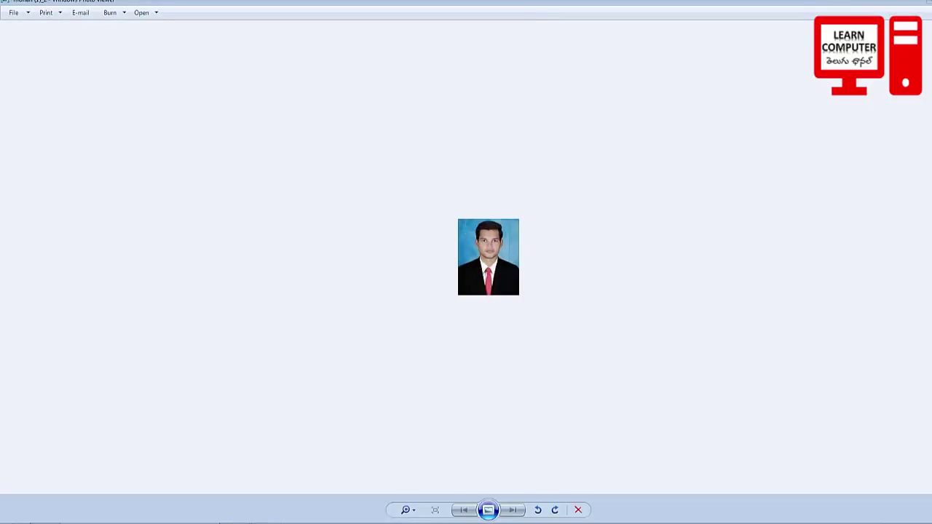
{"action": "key", "text": "alt+F4"}
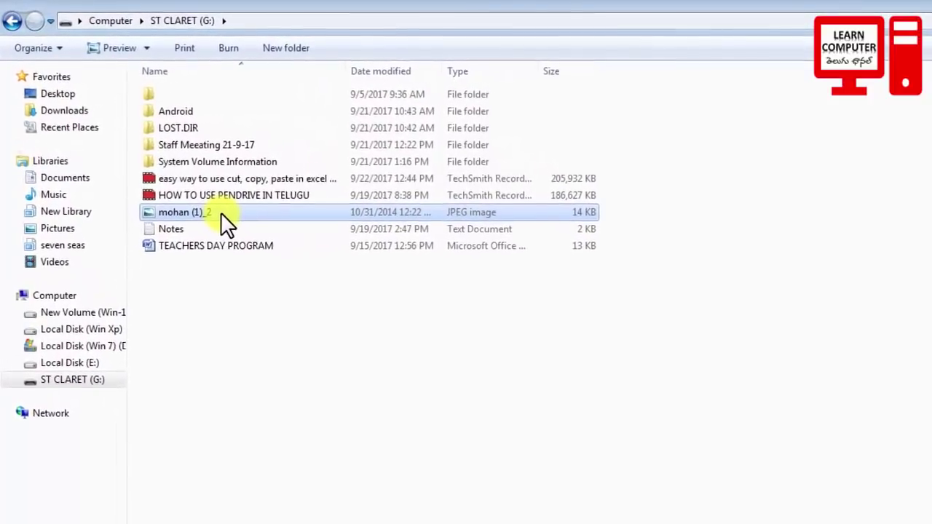
- Open the JPEG portrait from drive G: in Paint
{"action": "right_click", "coordinate": [223, 215]}
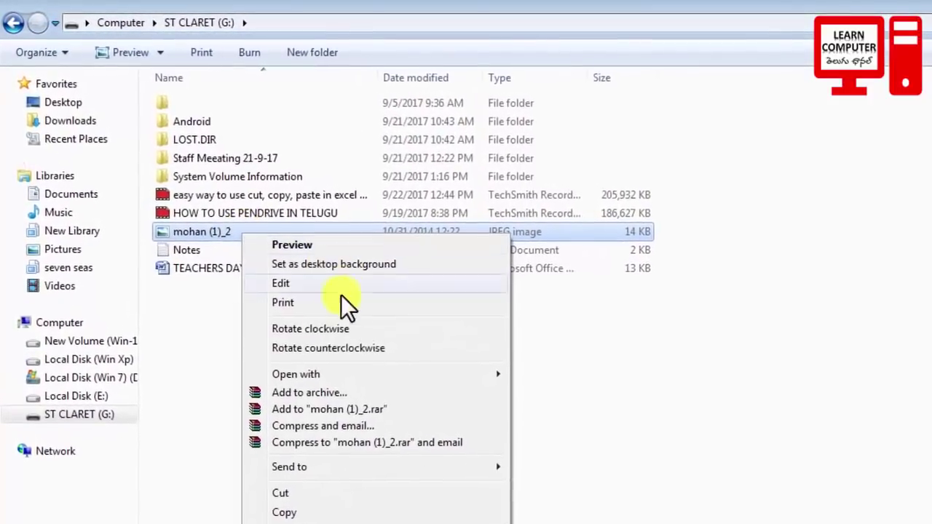
{"action": "mouse_move", "coordinate": [310, 378]}
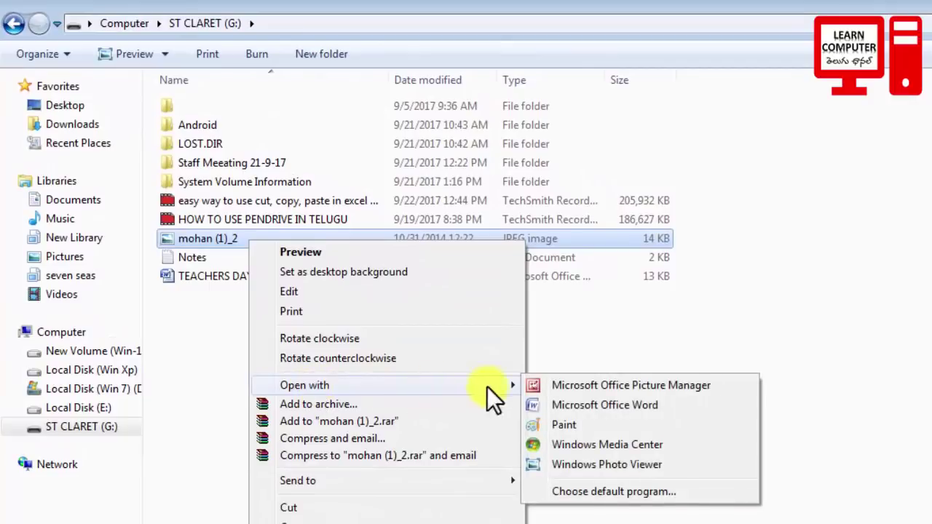
{"action": "left_click", "coordinate": [548, 426]}
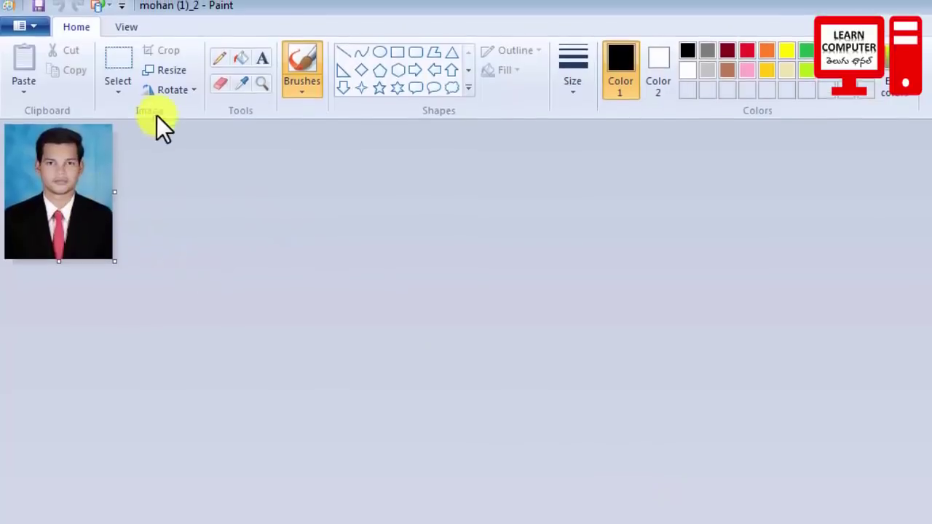
- Resize the portrait by pixels to a vertical size of 70, keeping the aspect ratio
{"action": "left_click", "coordinate": [166, 76]}
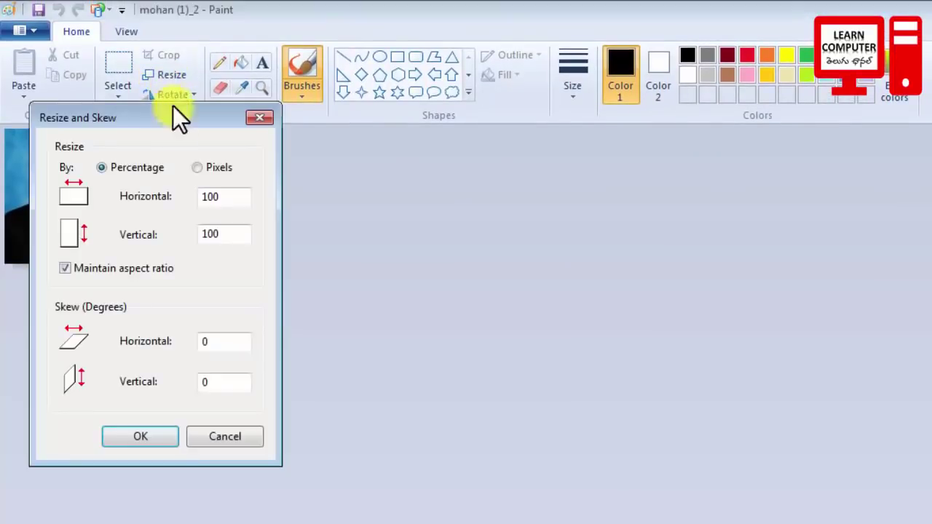
{"action": "left_click", "coordinate": [197, 166]}
{"action": "double_click", "coordinate": [222, 234]}
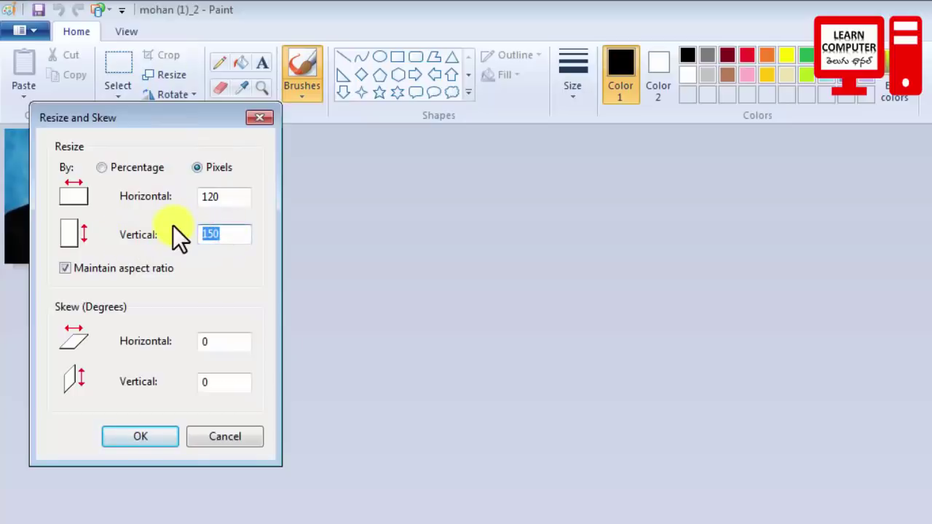
{"action": "type", "text": "70"}
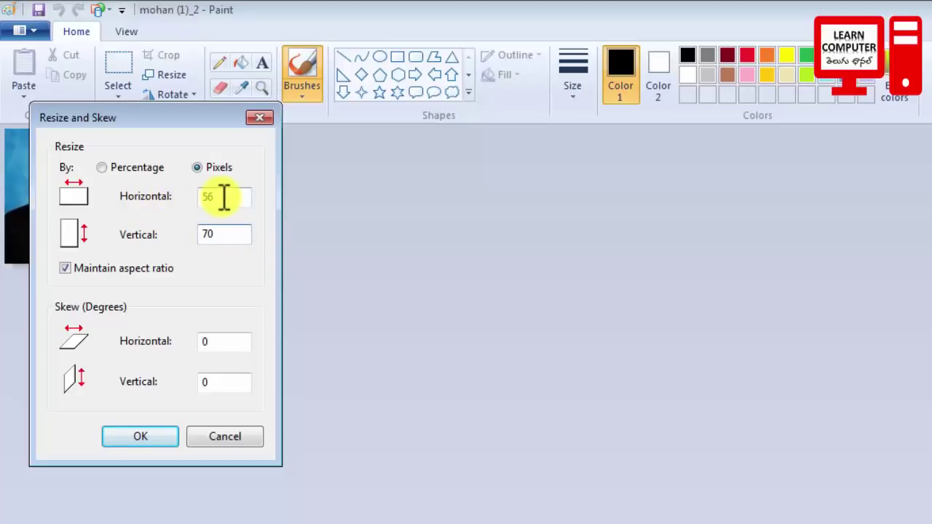
{"action": "left_click", "coordinate": [143, 435]}
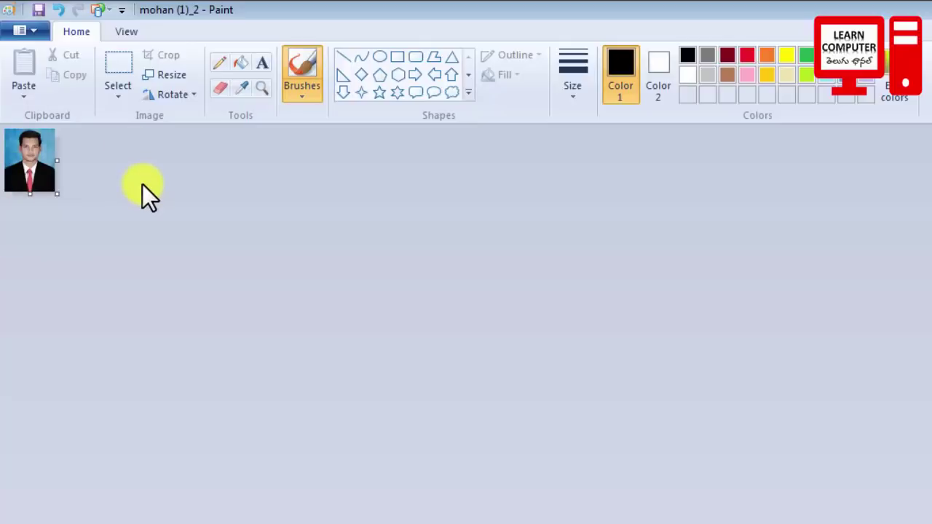
- Start saving the resized portrait as a new file of type 24-bit Bitmap
{"action": "left_click", "coordinate": [38, 32]}
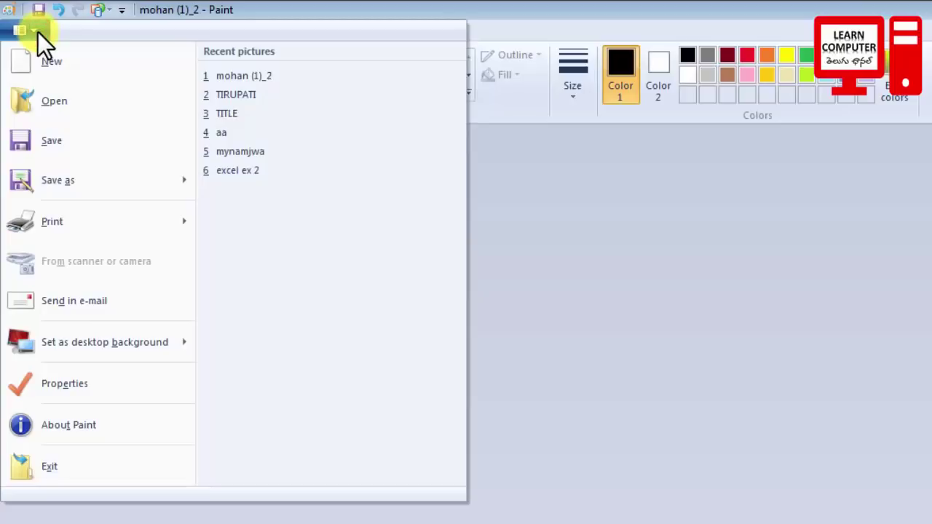
{"action": "left_click", "coordinate": [63, 185]}
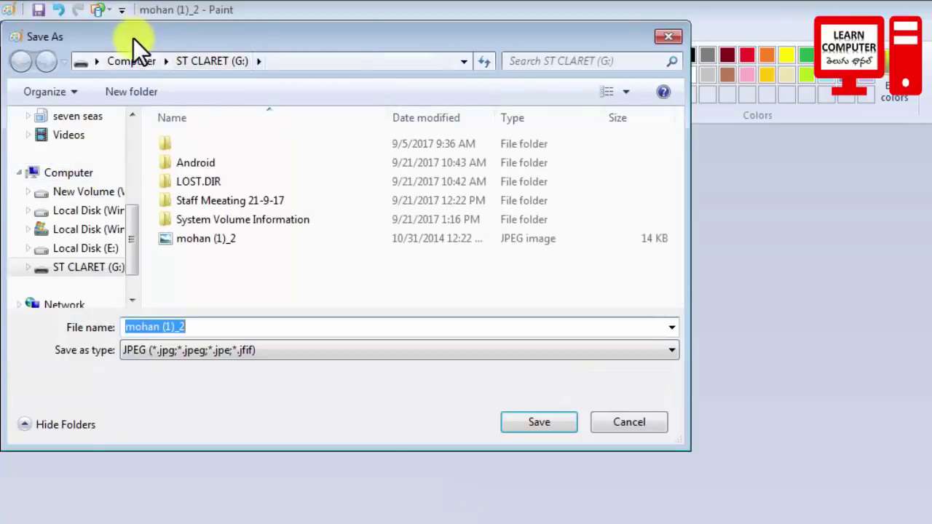
{"action": "left_click_drag", "start_coordinate": [134, 39], "coordinate": [283, 159]}
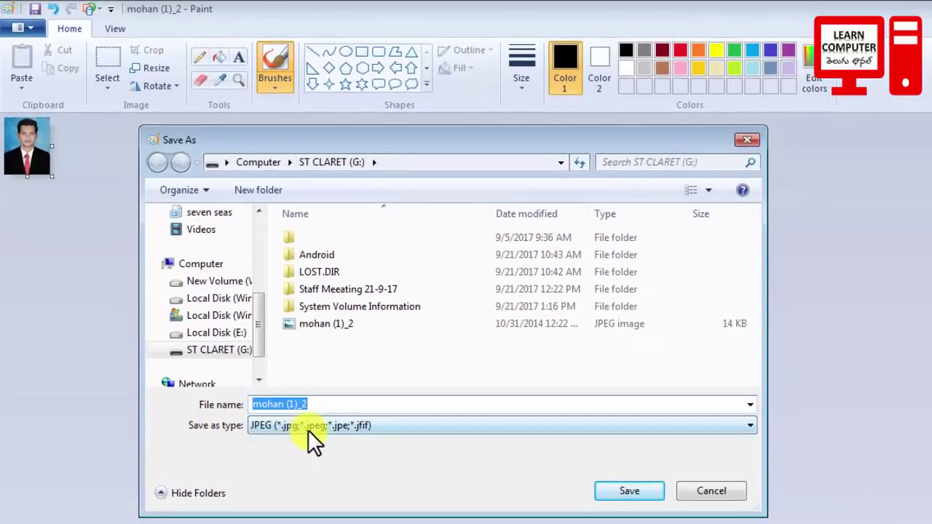
{"action": "left_click", "coordinate": [308, 426]}
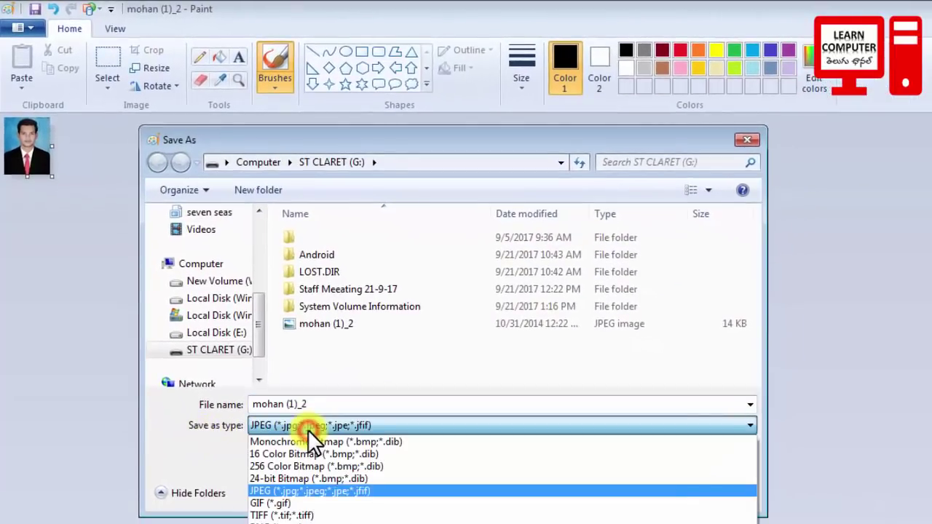
{"action": "left_click", "coordinate": [269, 478]}
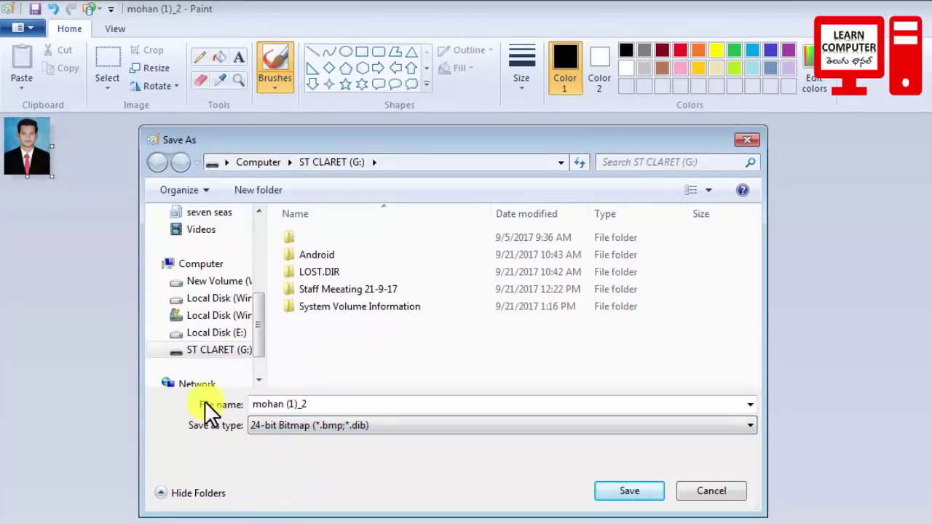
- Name the new file photo.ico and save it to the desktop, replacing the existing file
{"action": "left_click_drag", "start_coordinate": [323, 404], "coordinate": [187, 405]}
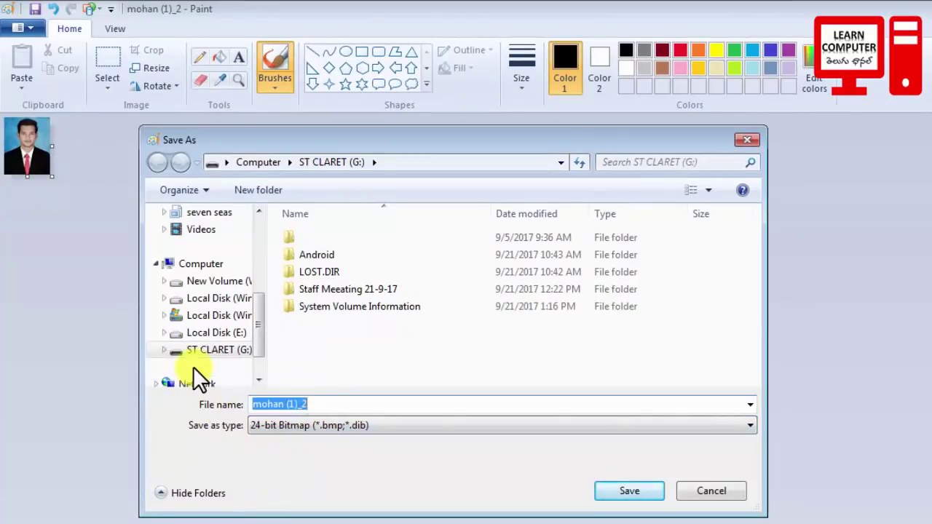
{"action": "key", "text": "BackSpace"}
{"action": "type", "text": "photo"}
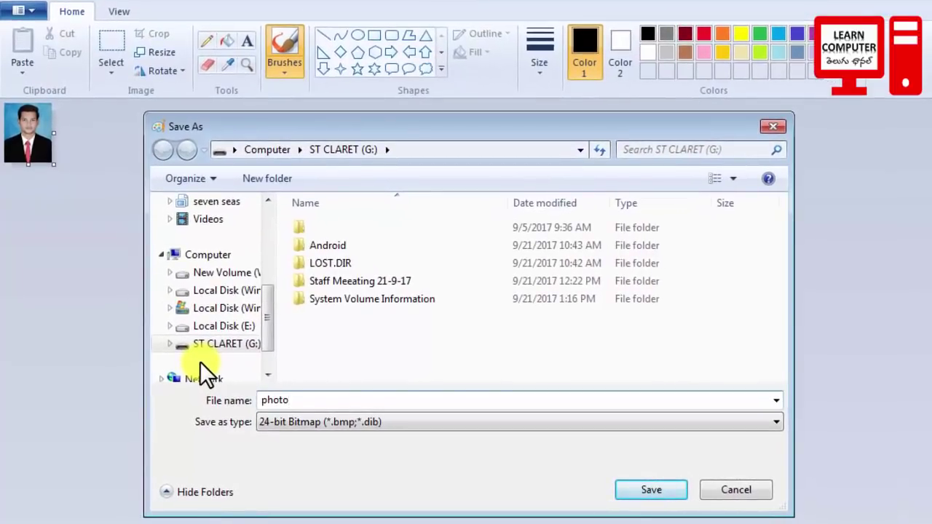
{"action": "type", "text": ".ico"}
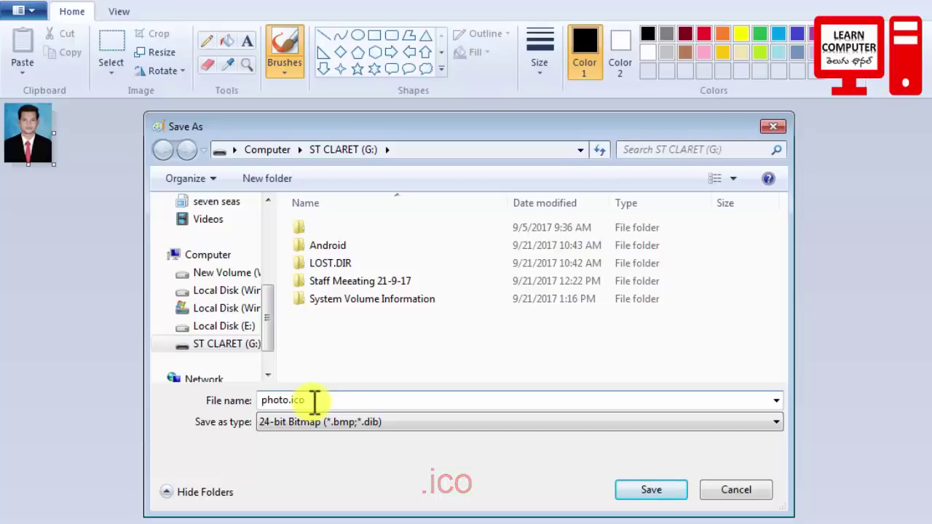
{"action": "left_click_drag", "start_coordinate": [269, 325], "coordinate": [265, 235]}
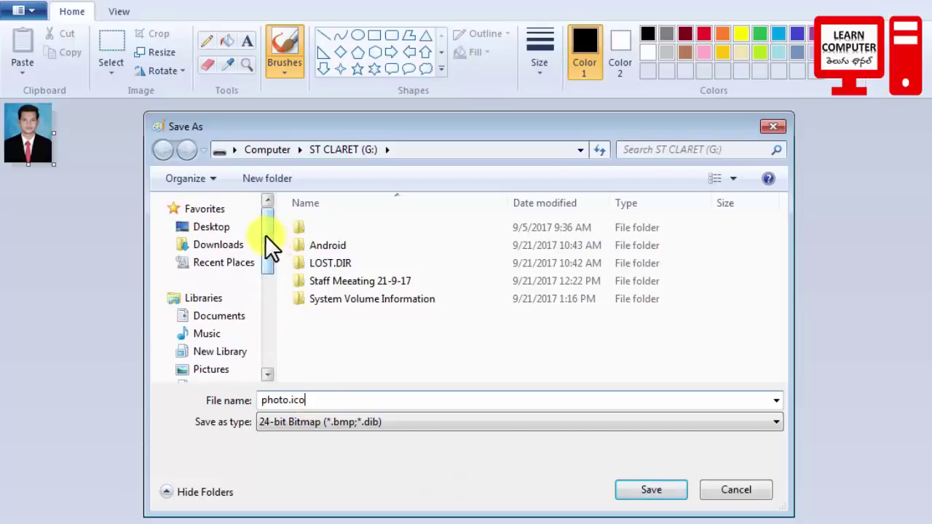
{"action": "left_click", "coordinate": [210, 229]}
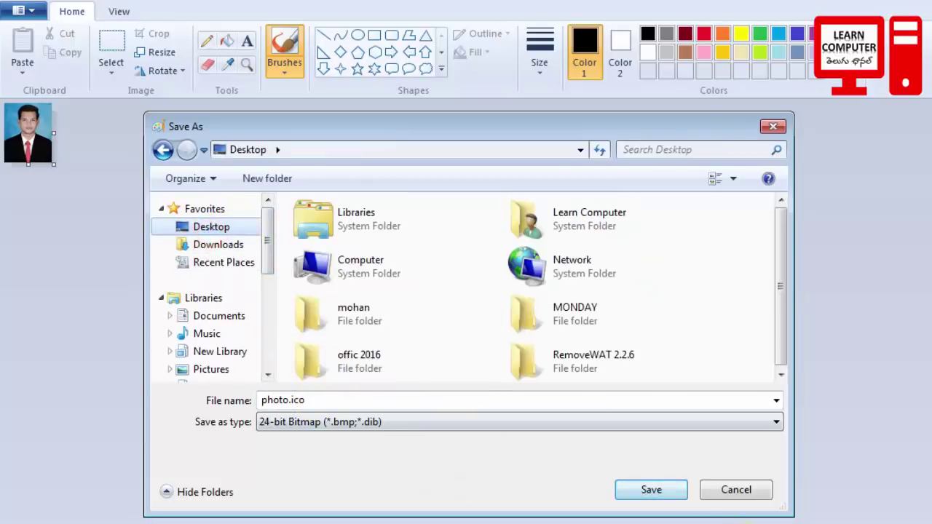
{"action": "left_click", "coordinate": [632, 486]}
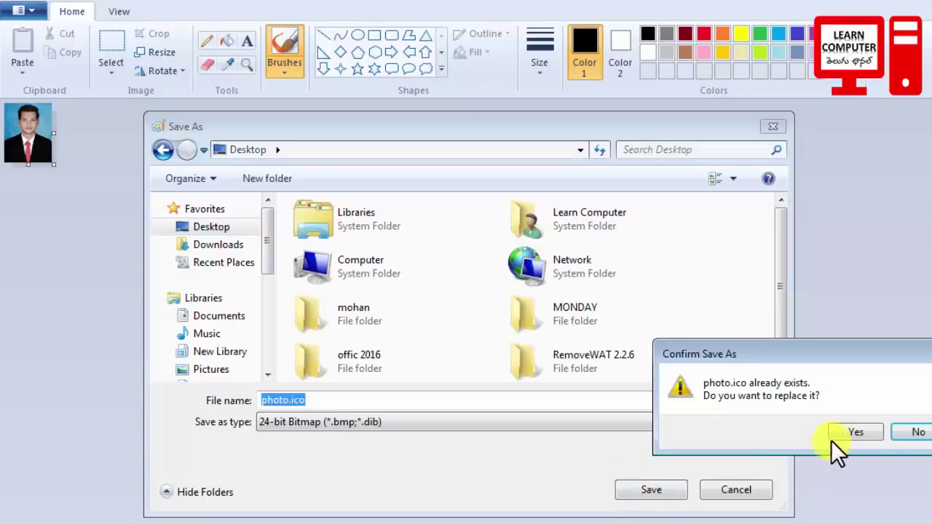
{"action": "left_click", "coordinate": [853, 432]}
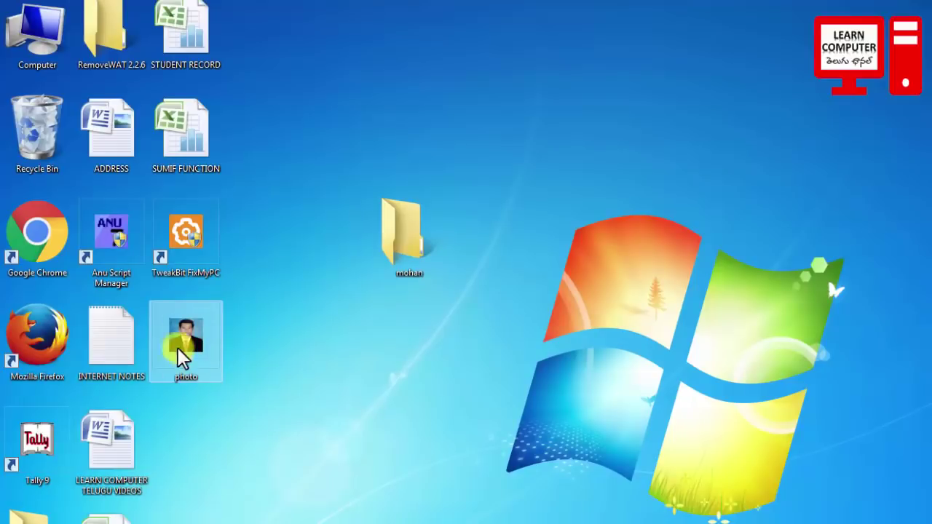
- Open the folder icon chooser from the customization properties of the standalone folder in the middle of the desktop
{"action": "right_click", "coordinate": [408, 246]}
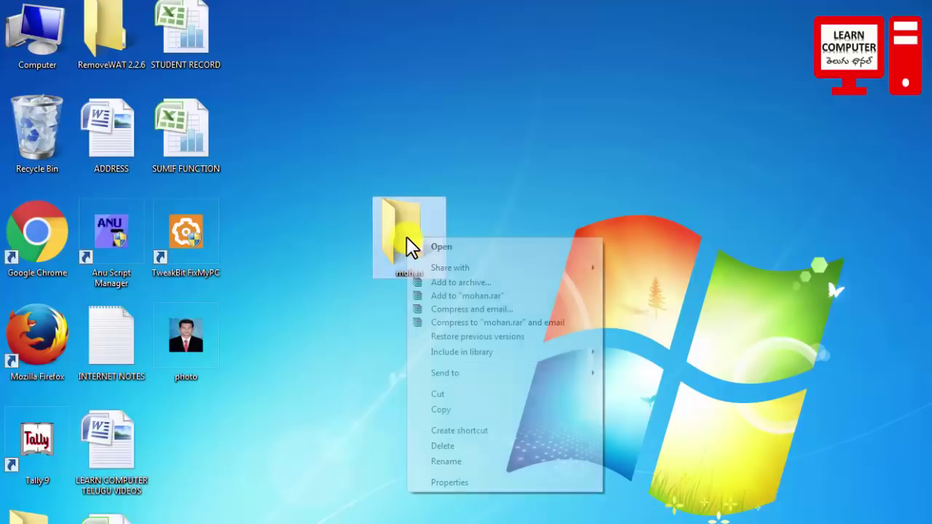
{"action": "left_click", "coordinate": [437, 483]}
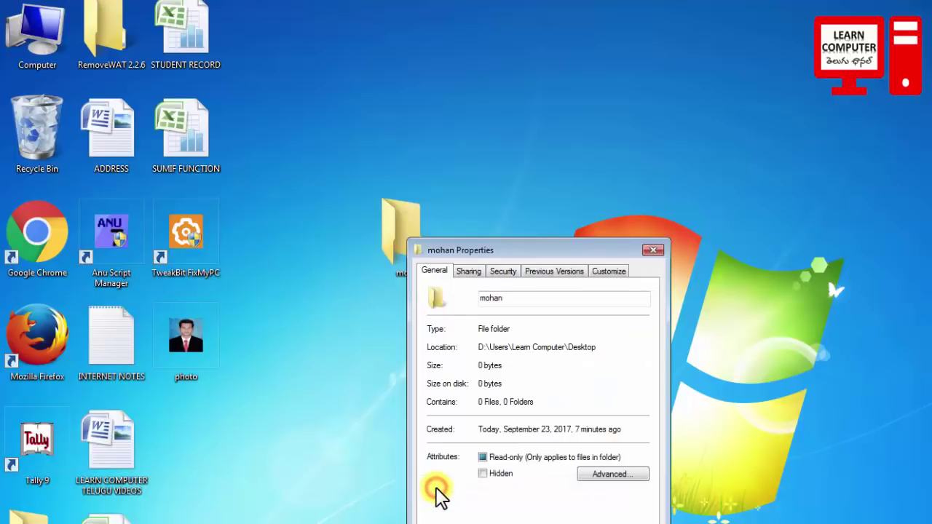
{"action": "left_click", "coordinate": [605, 272]}
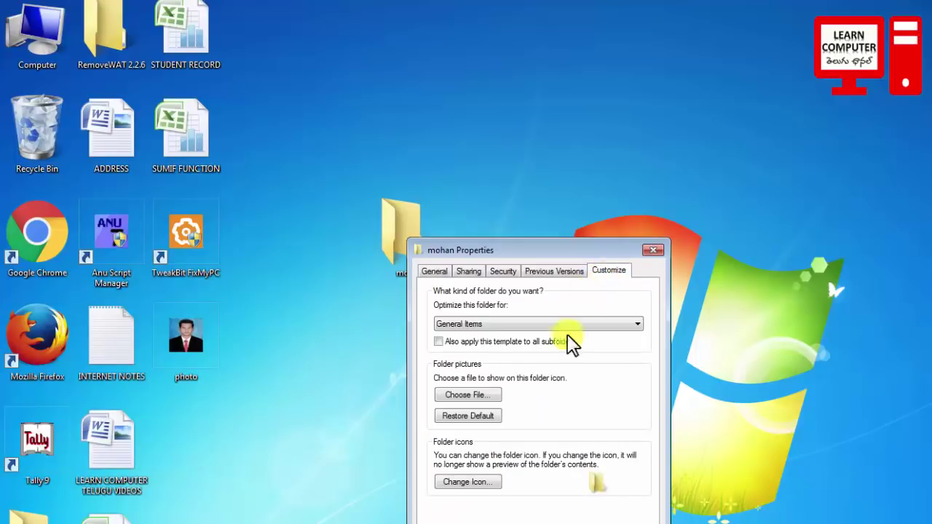
{"action": "left_click", "coordinate": [466, 483]}
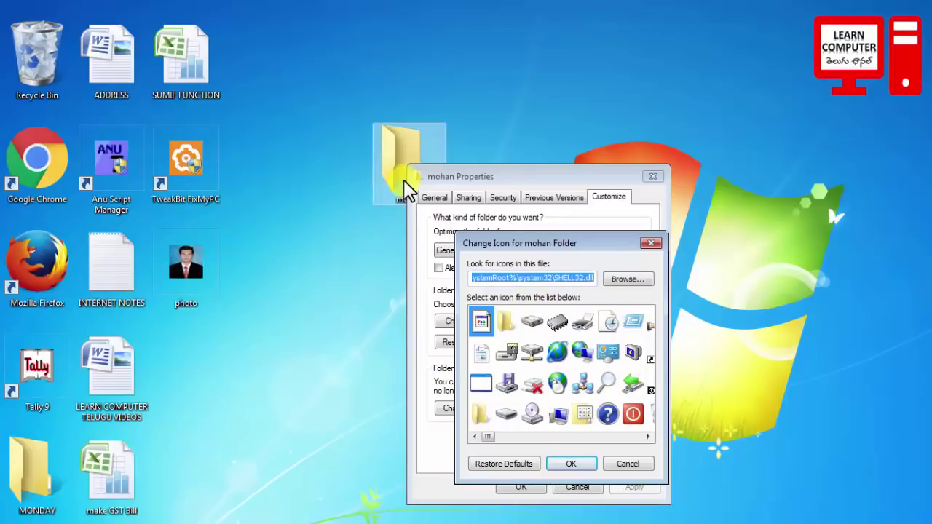
- Load the photo icon file from the desktop, apply it as the folder's icon and close the properties
{"action": "left_click", "coordinate": [623, 279]}
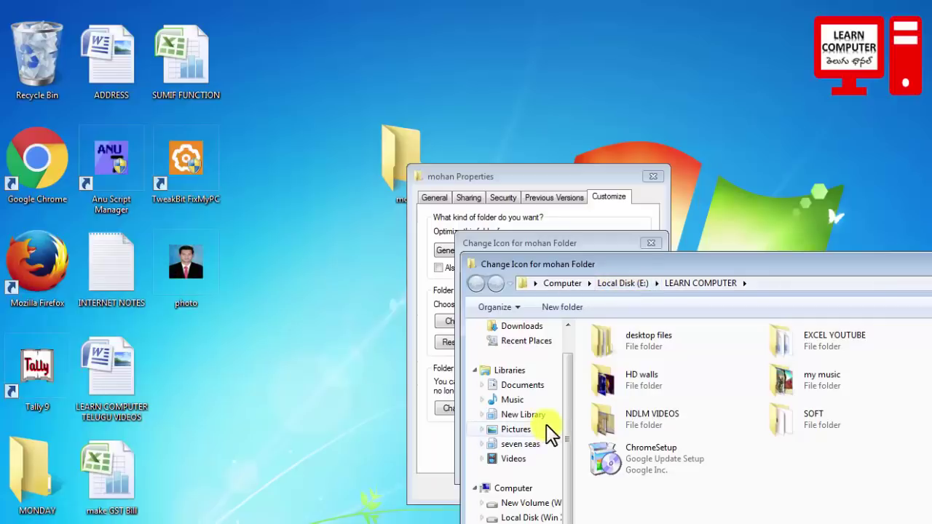
{"action": "scroll", "coordinate": [567, 375], "scroll_direction": "up", "scroll_amount": 1}
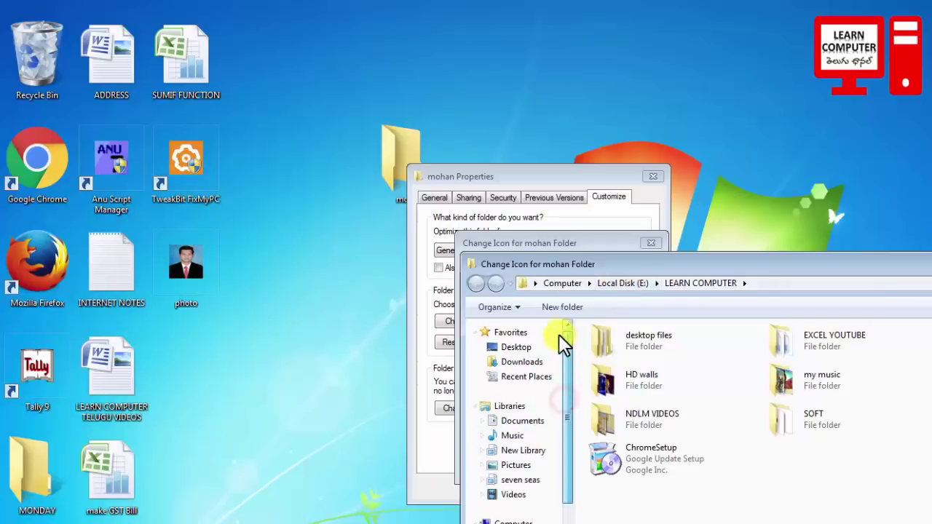
{"action": "left_click", "coordinate": [510, 346]}
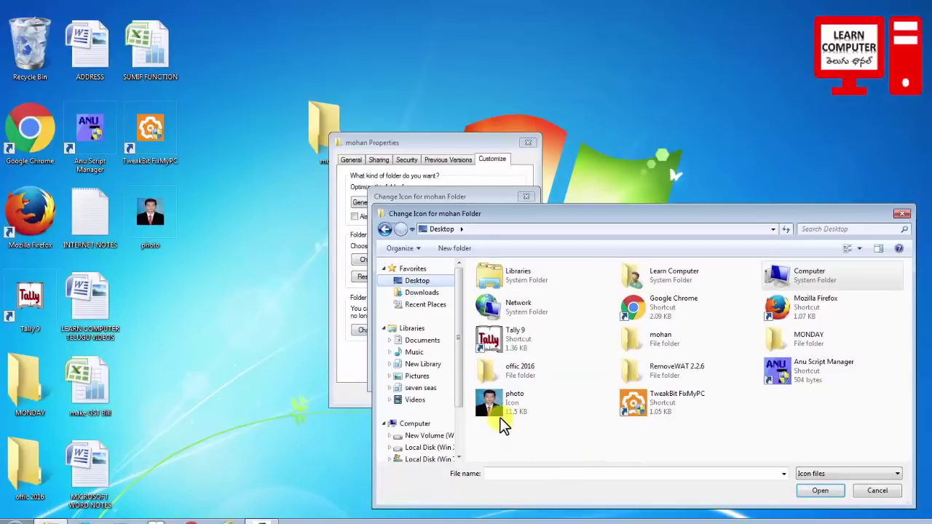
{"action": "left_click", "coordinate": [496, 405]}
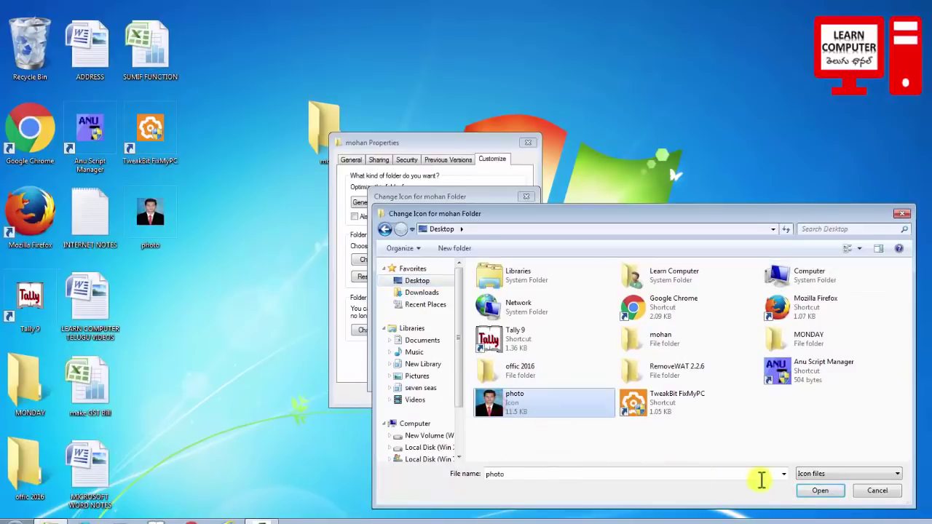
{"action": "left_click", "coordinate": [821, 492]}
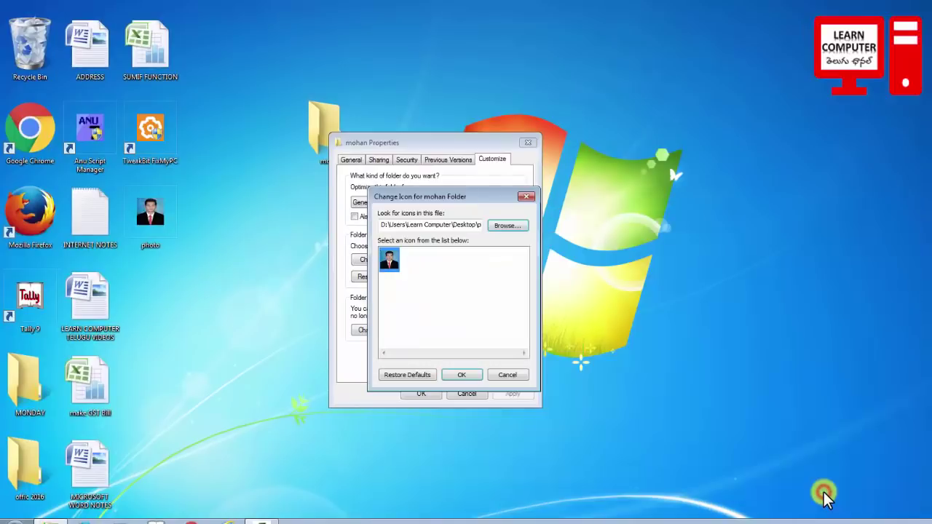
{"action": "left_click", "coordinate": [453, 373]}
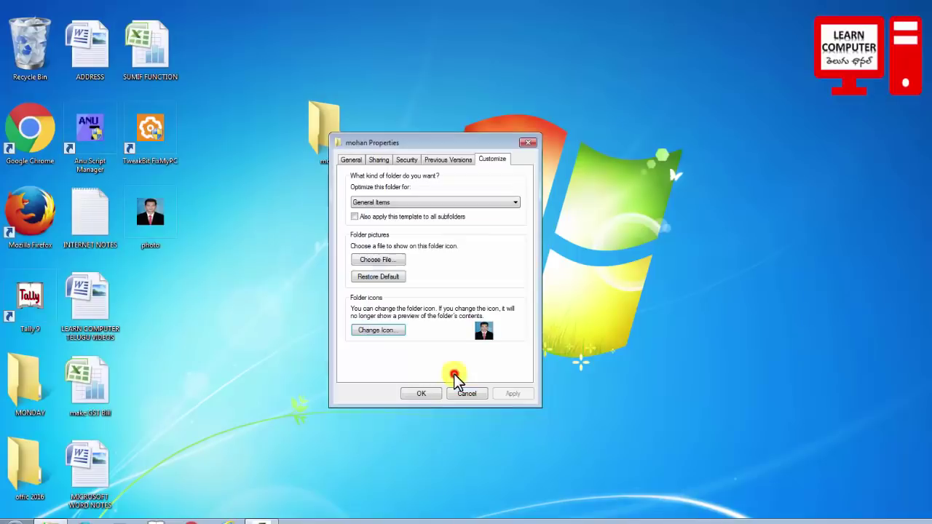
{"action": "left_click", "coordinate": [518, 397]}
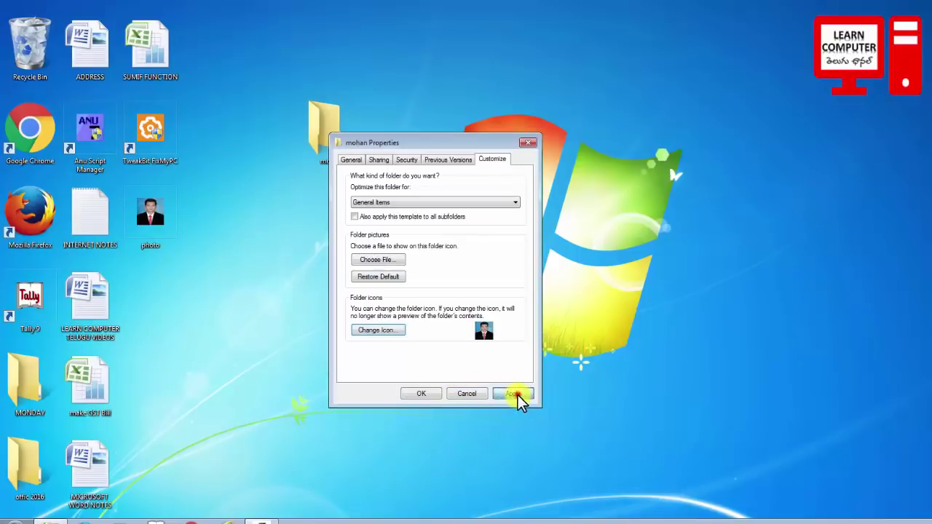
{"action": "left_click", "coordinate": [407, 394]}
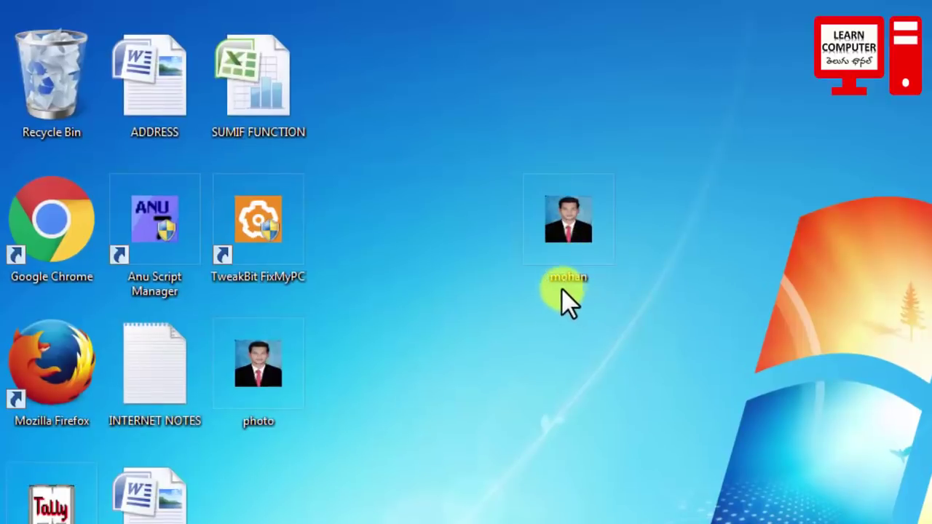
- Restore the default icon of the desktop folder that shows the portrait, and apply the change
{"action": "right_click", "coordinate": [570, 226]}
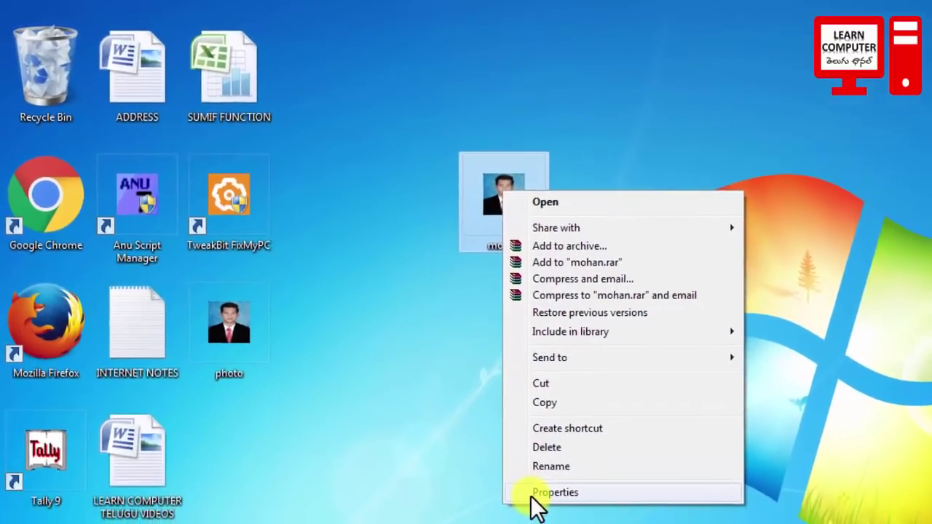
{"action": "left_click", "coordinate": [530, 494]}
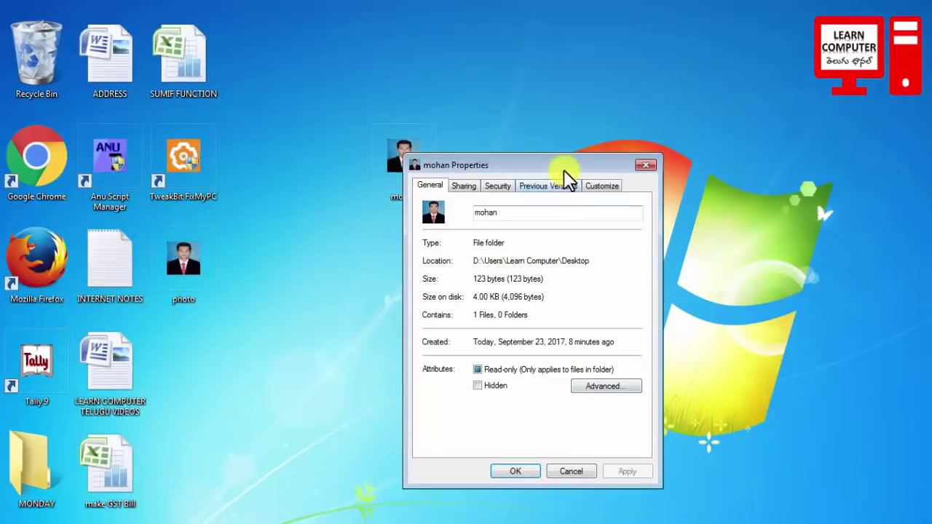
{"action": "left_click", "coordinate": [708, 219]}
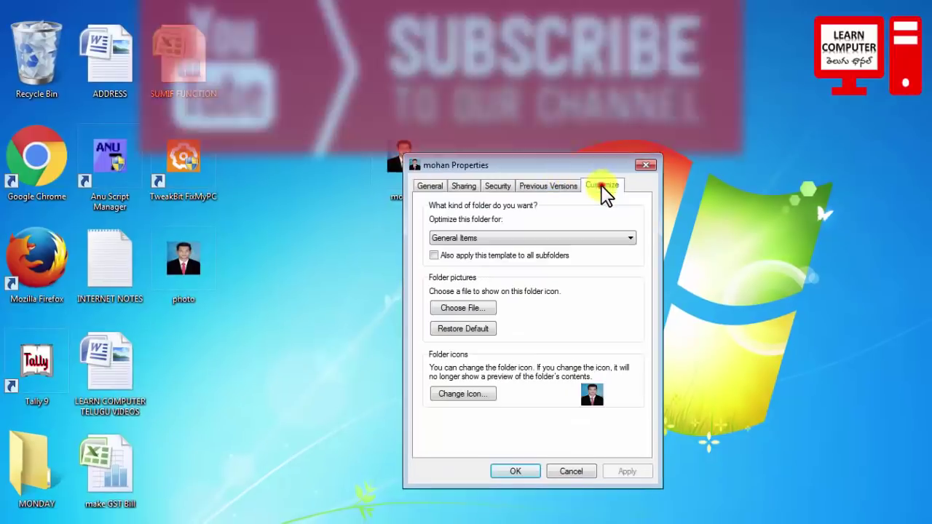
{"action": "left_click", "coordinate": [454, 399]}
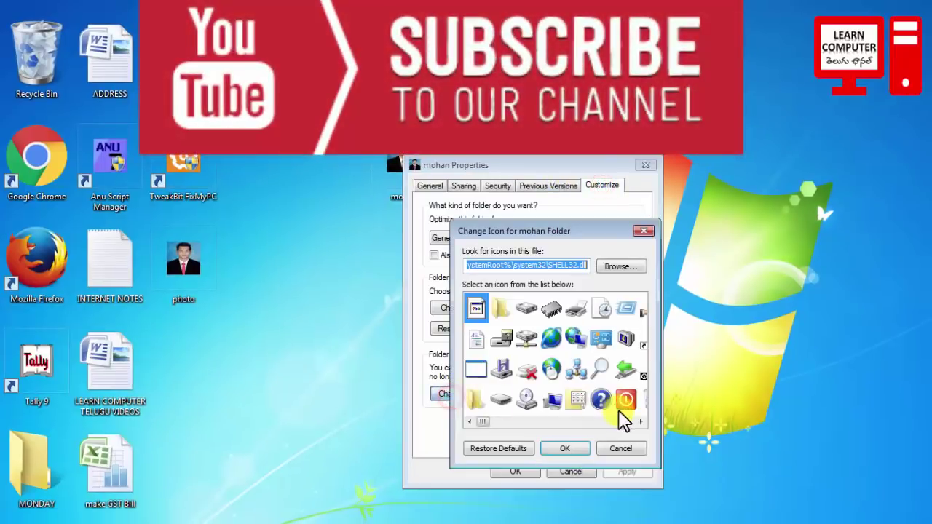
{"action": "left_click", "coordinate": [497, 448]}
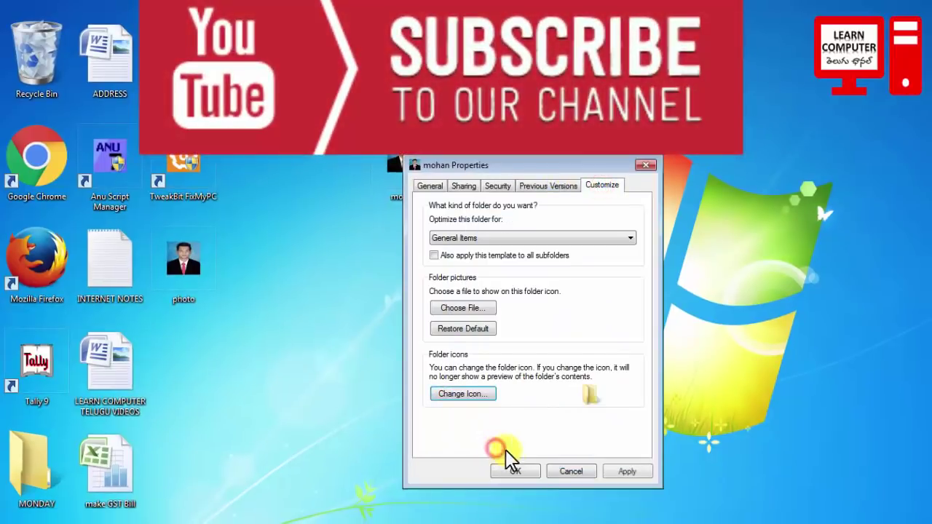
{"action": "left_click", "coordinate": [629, 472]}
{"action": "left_click", "coordinate": [515, 471]}
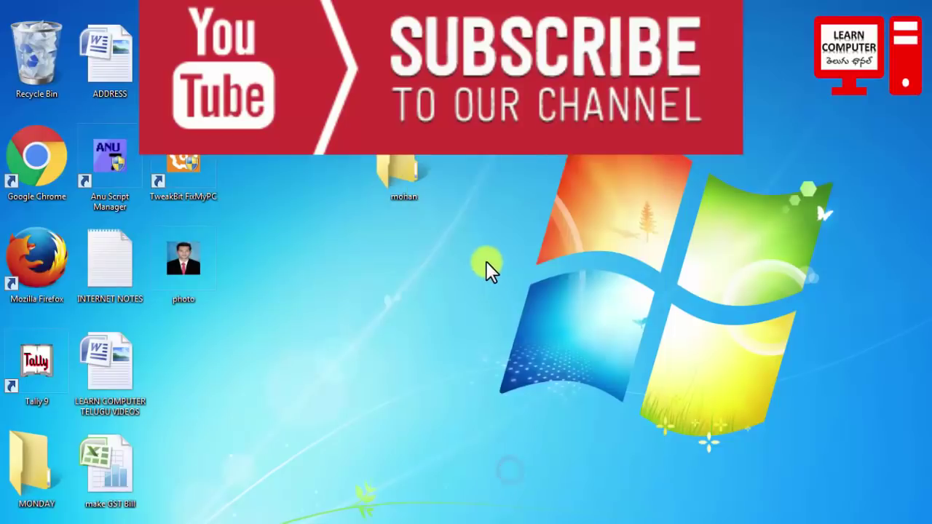
{"action": "left_click", "coordinate": [388, 169]}
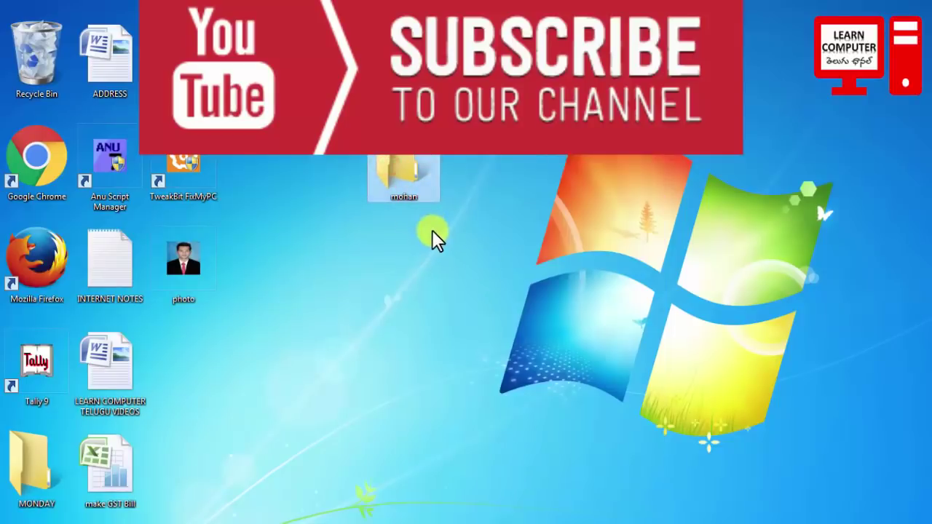